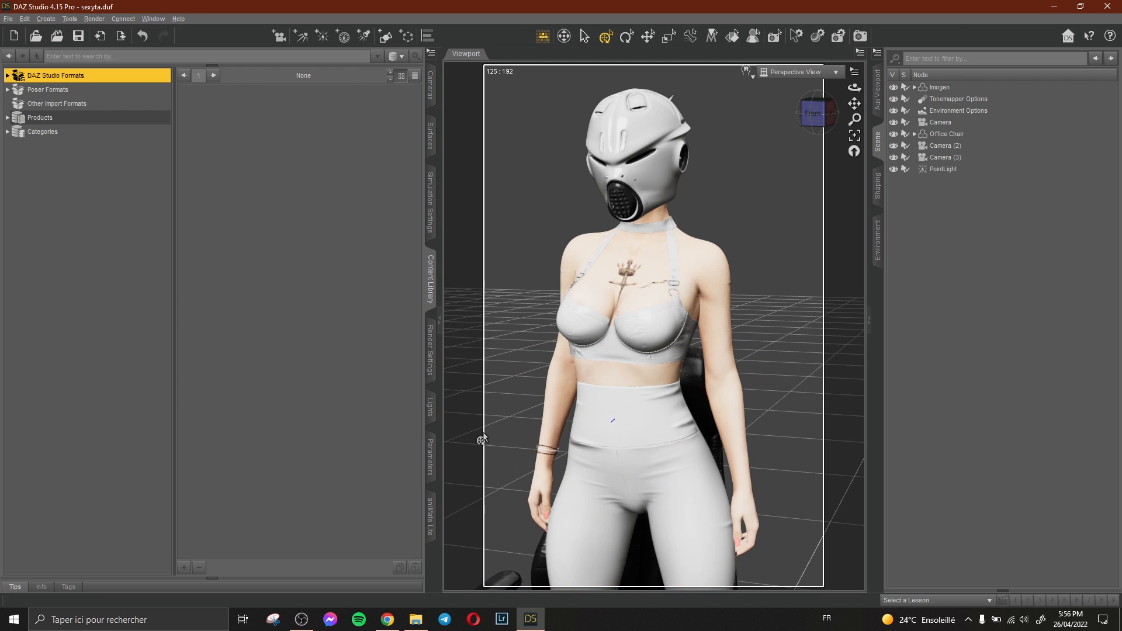
Switch to Chrome and open the rdaughter PORTRAIT LIGHT item from the other items on the Ko-fi presets page.
left_click(388, 619)
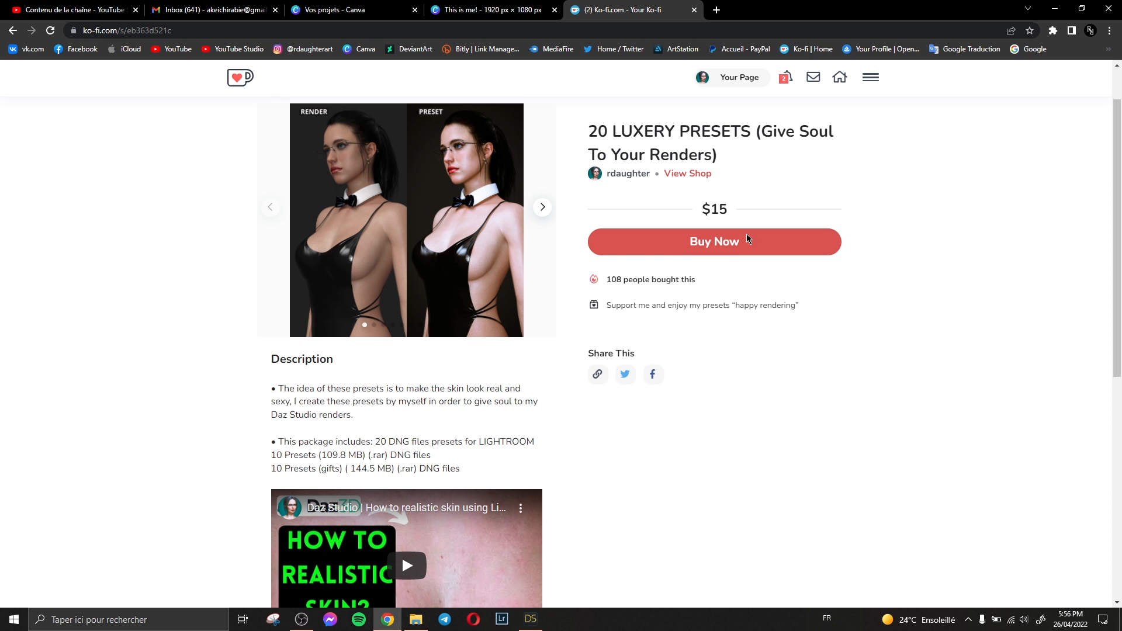
scroll(911, 511, "down", 7)
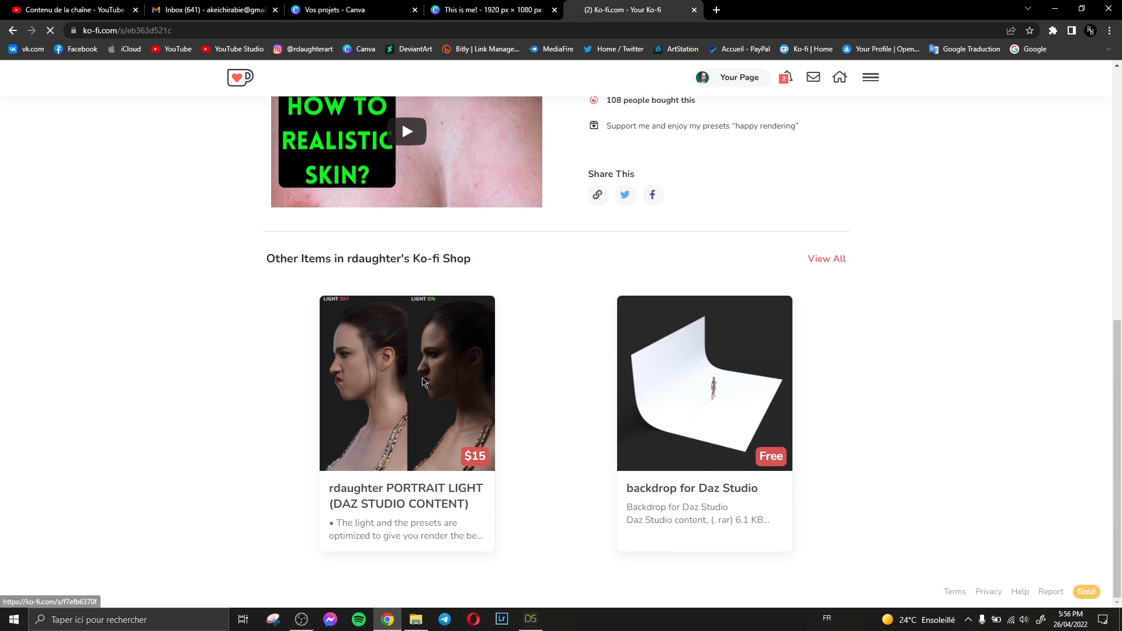
left_click(456, 377)
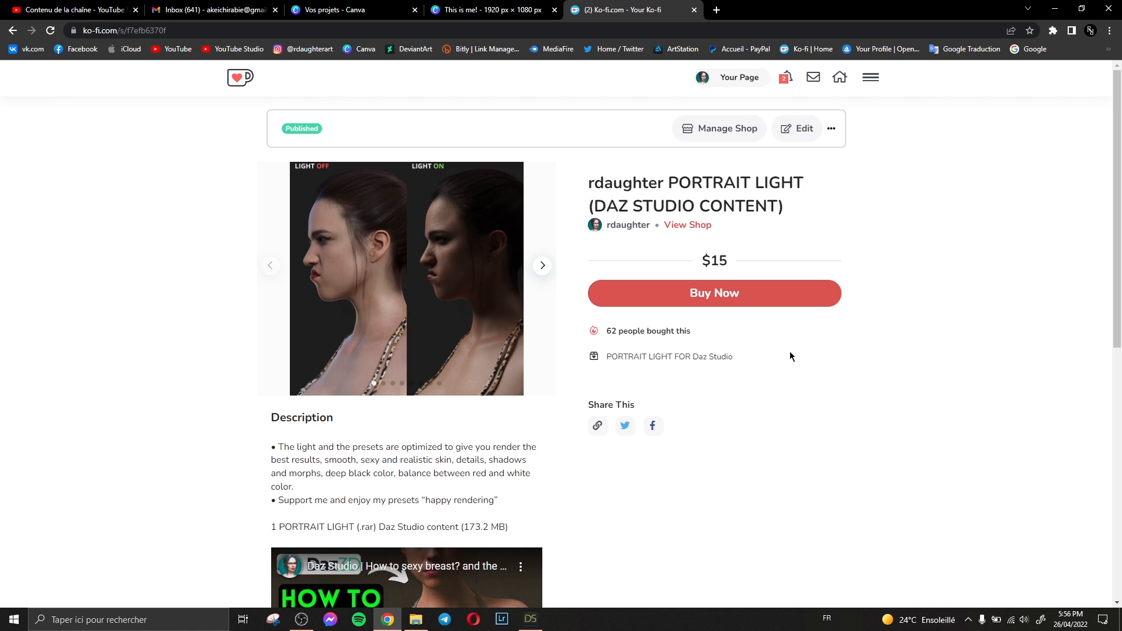
scroll(824, 369, "down", 1)
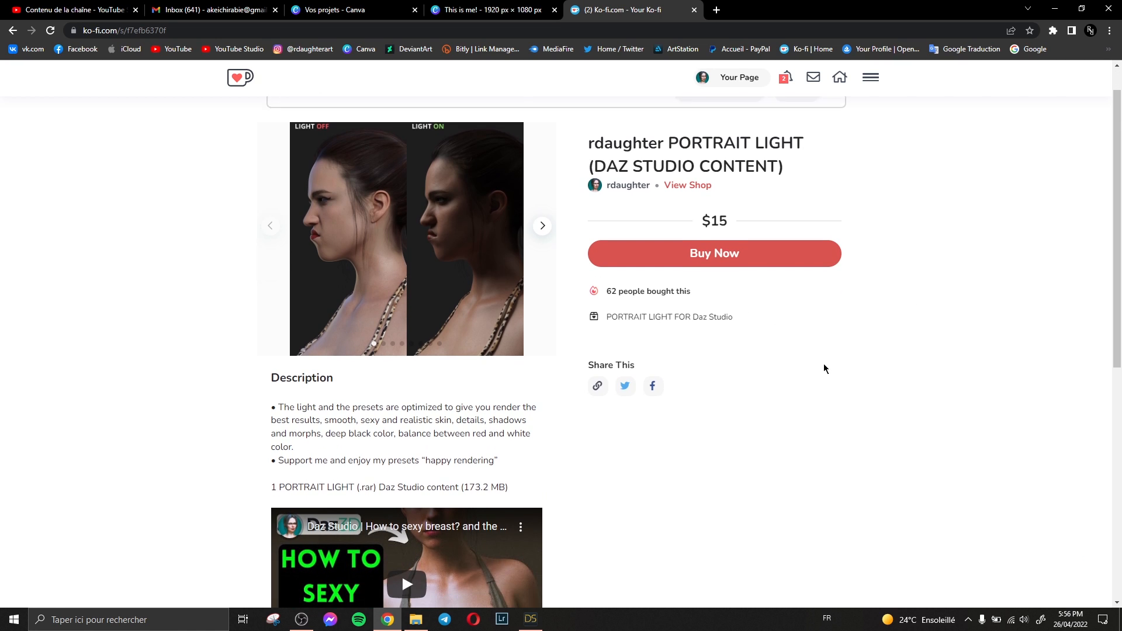
scroll(824, 369, "up", 1)
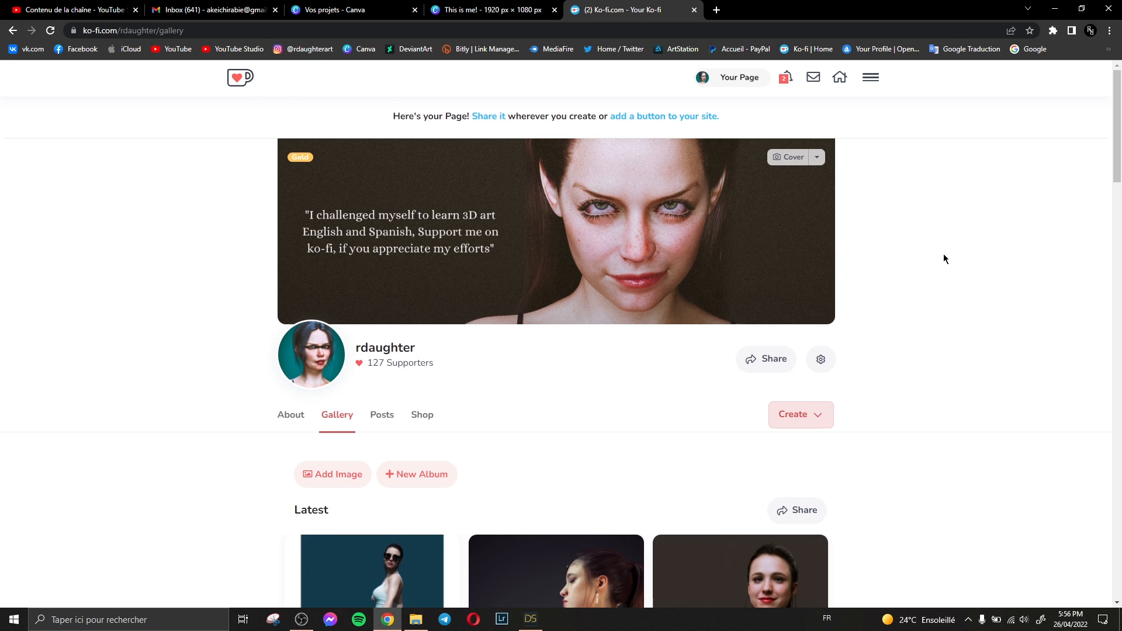
Browse the render images in the rdaughter gallery on Ko-fi.
scroll(943, 258, "down", 4)
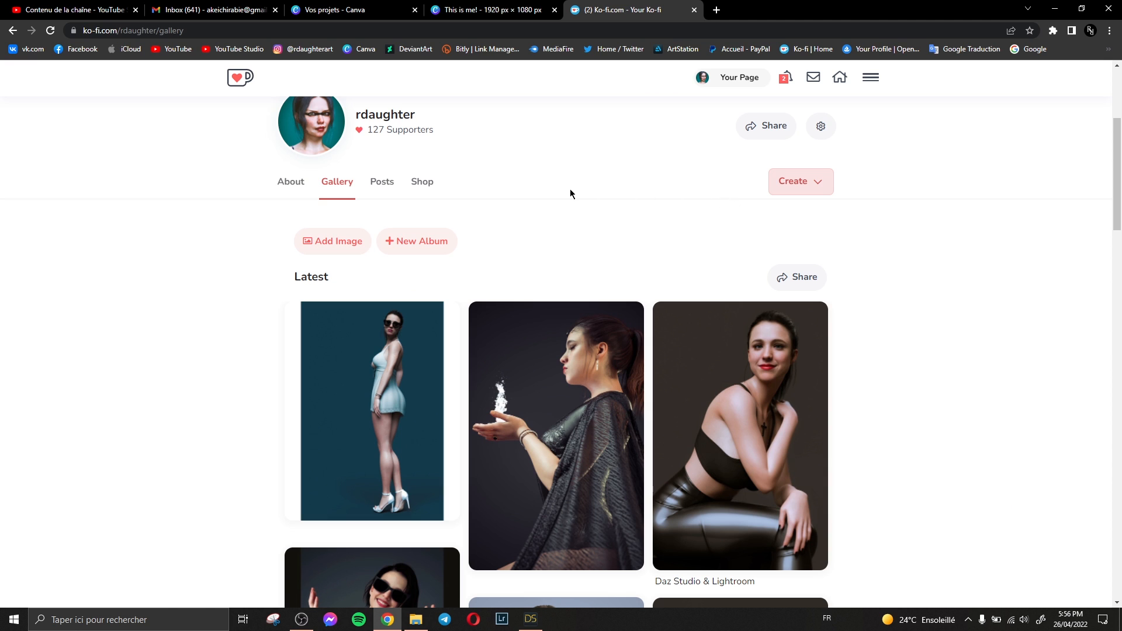
scroll(642, 361, "down", 19)
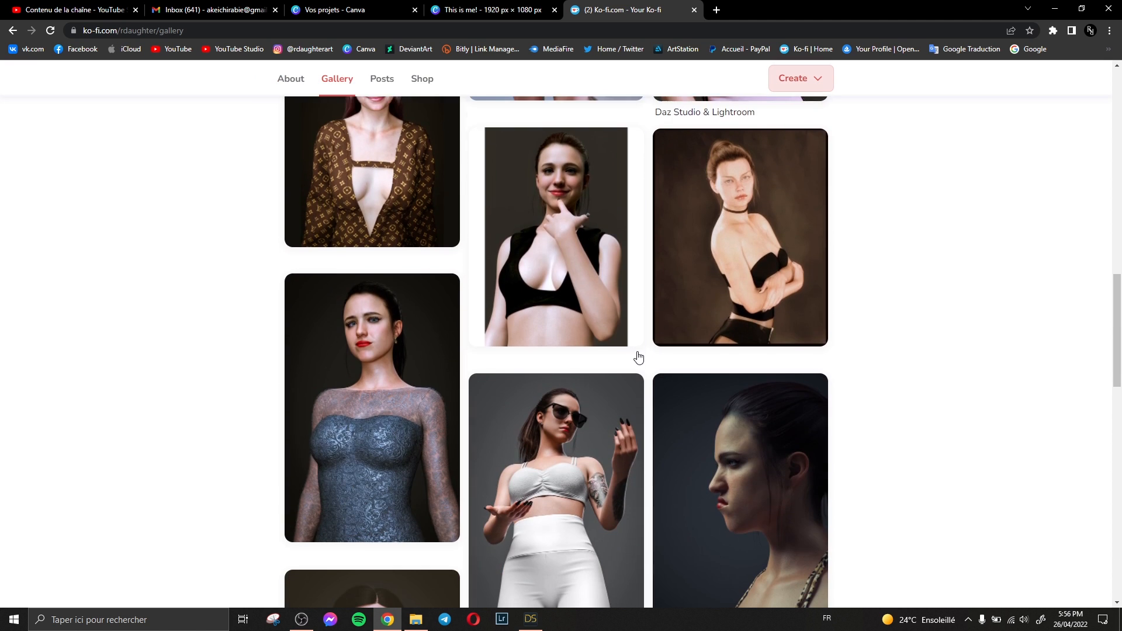
scroll(641, 360, "down", 10)
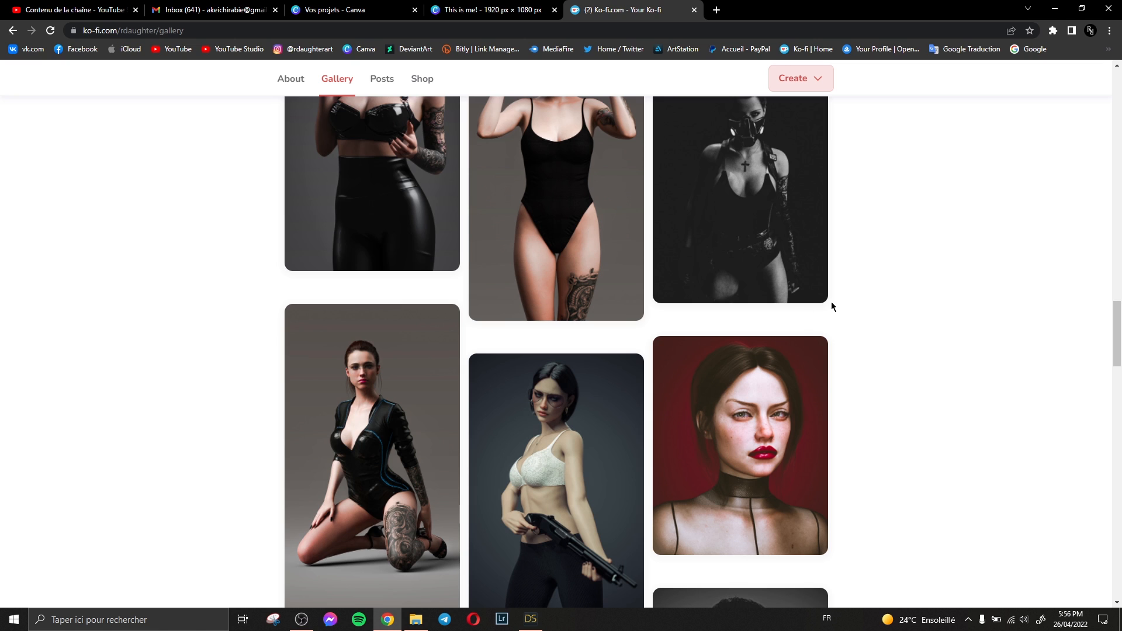
scroll(831, 302, "down", 2)
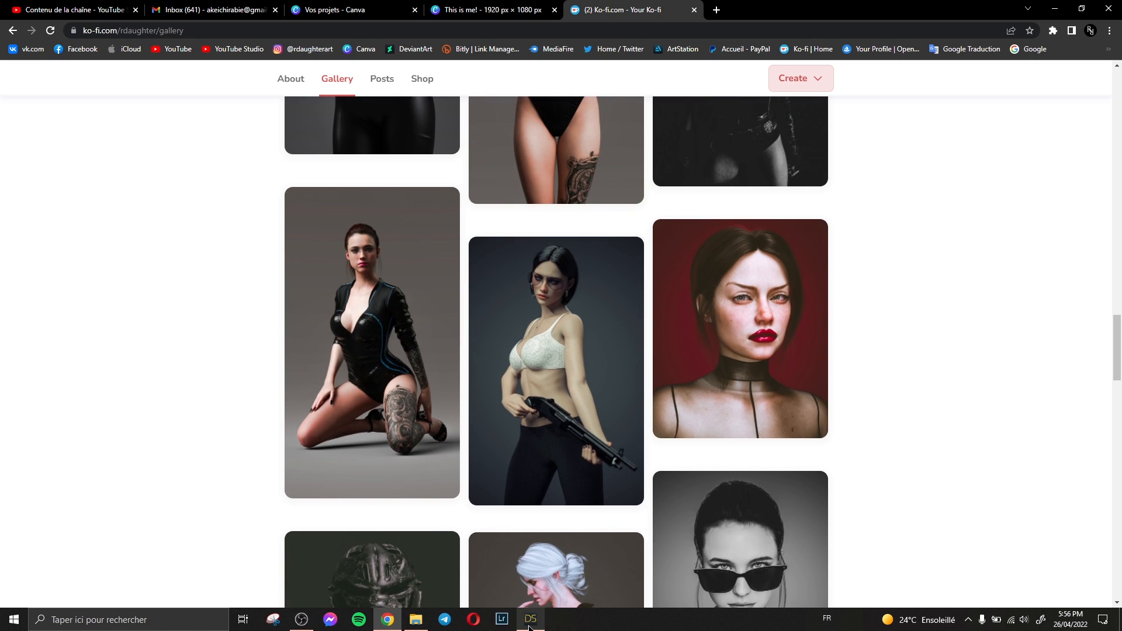
Switch to DAZ Studio and move the Office Chair backward so it stands behind the figure.
left_click(530, 620)
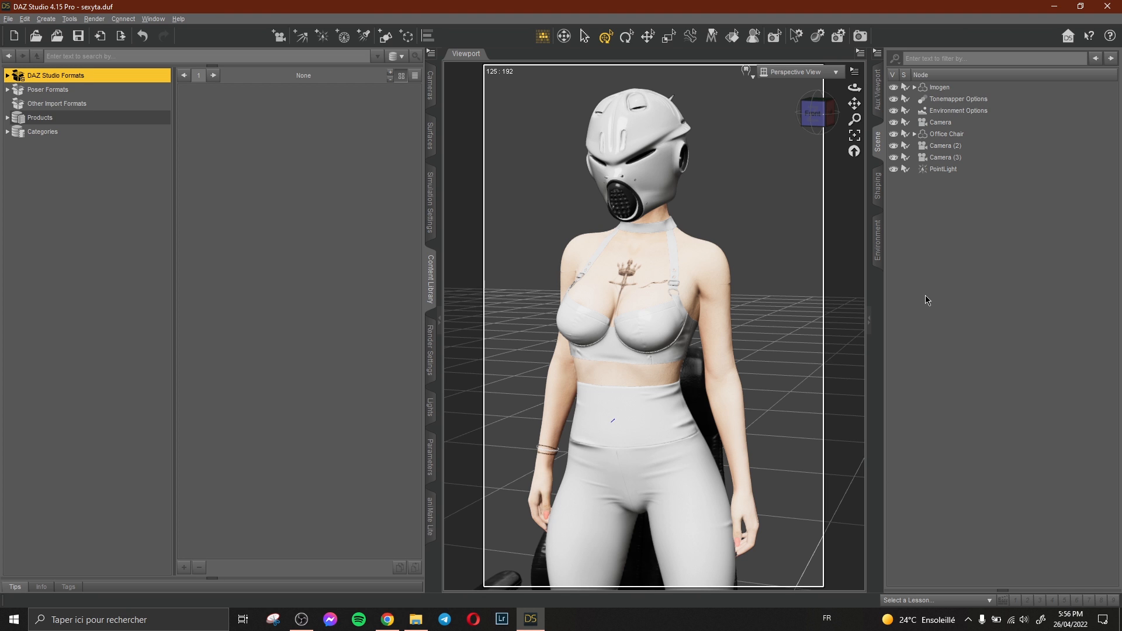
left_click_drag(854, 88, 877, 111)
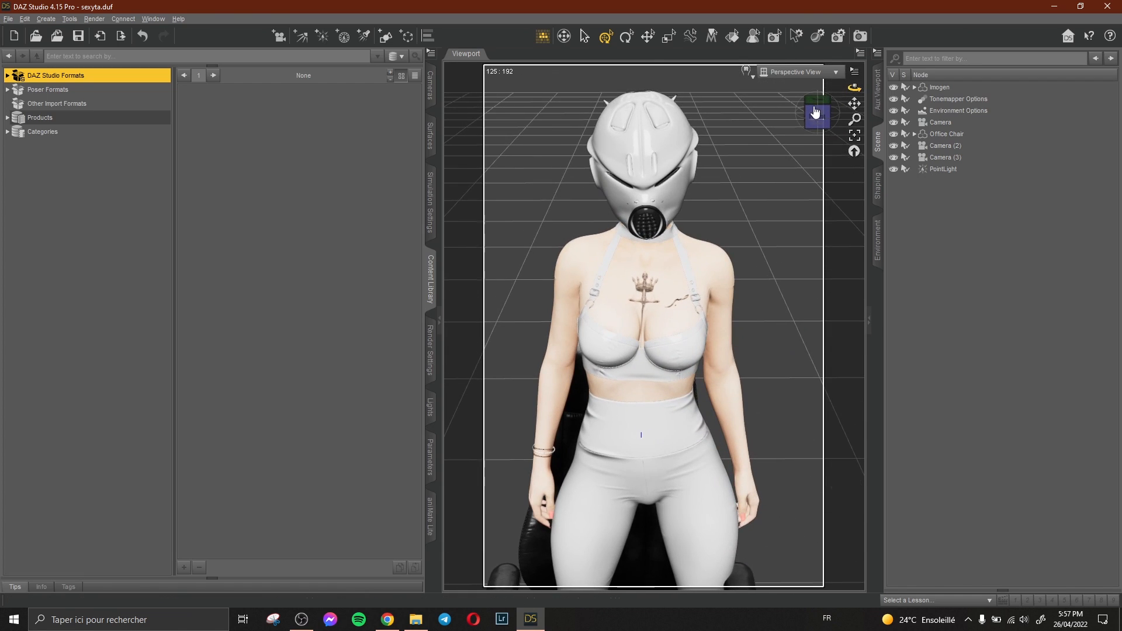
scroll(749, 144, "down", 6)
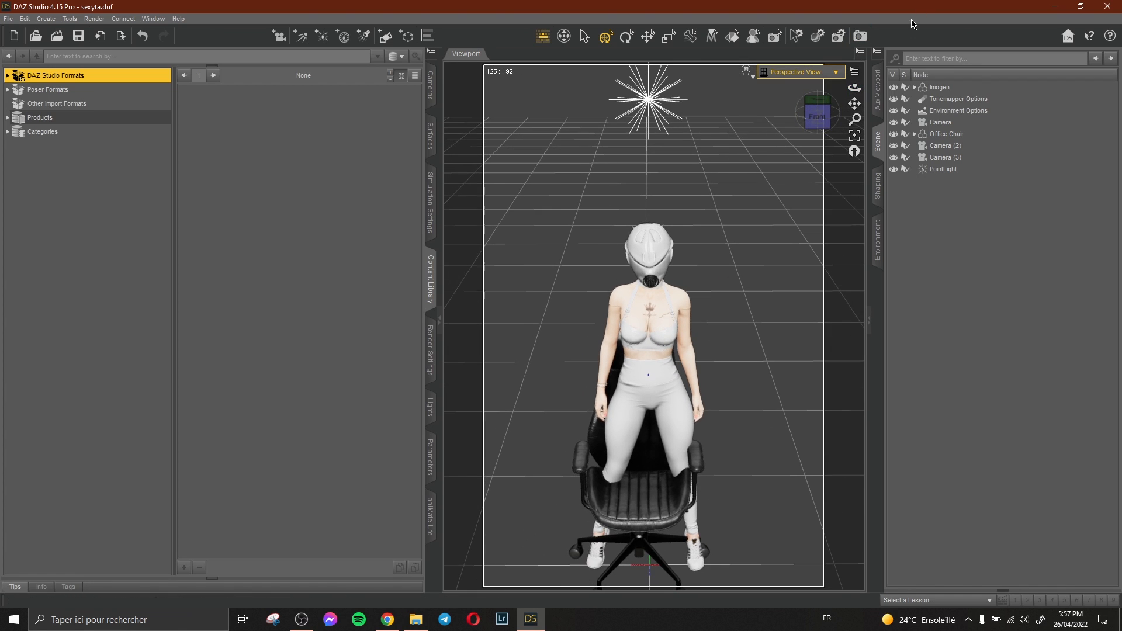
left_click_drag(854, 88, 908, 111)
scroll(775, 252, "down", 3)
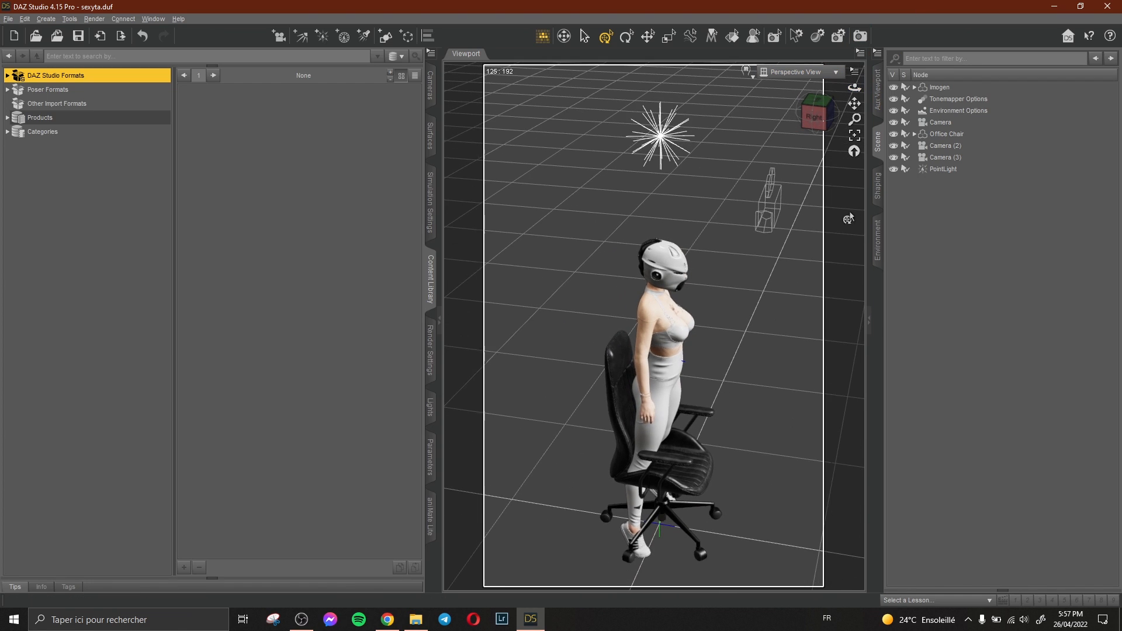
left_click(934, 138)
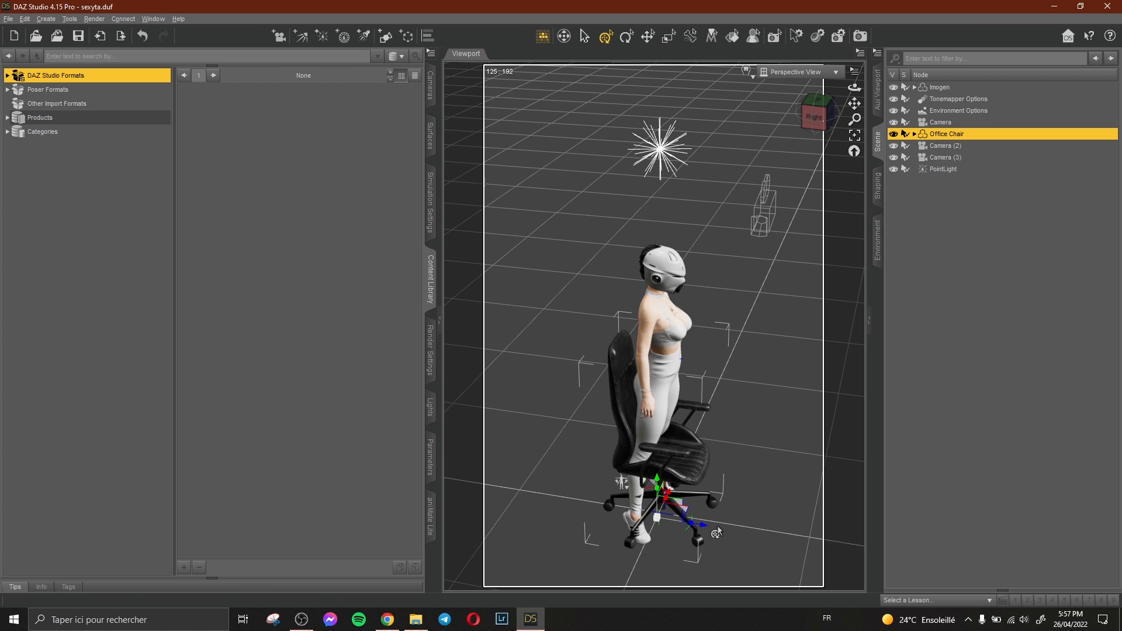
left_click_drag(706, 526, 618, 512)
left_click_drag(854, 88, 815, 65)
left_click(775, 177)
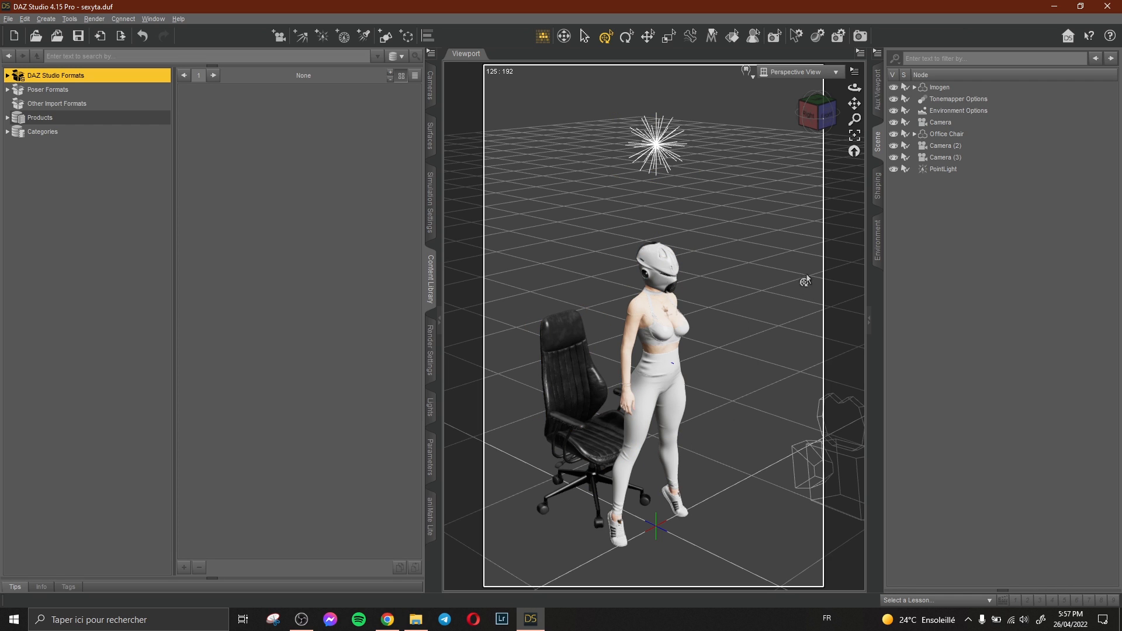
Show the auxiliary viewport preview and examine the figure, chair and lights from the front and at an angle.
left_click(878, 98)
left_click(854, 151)
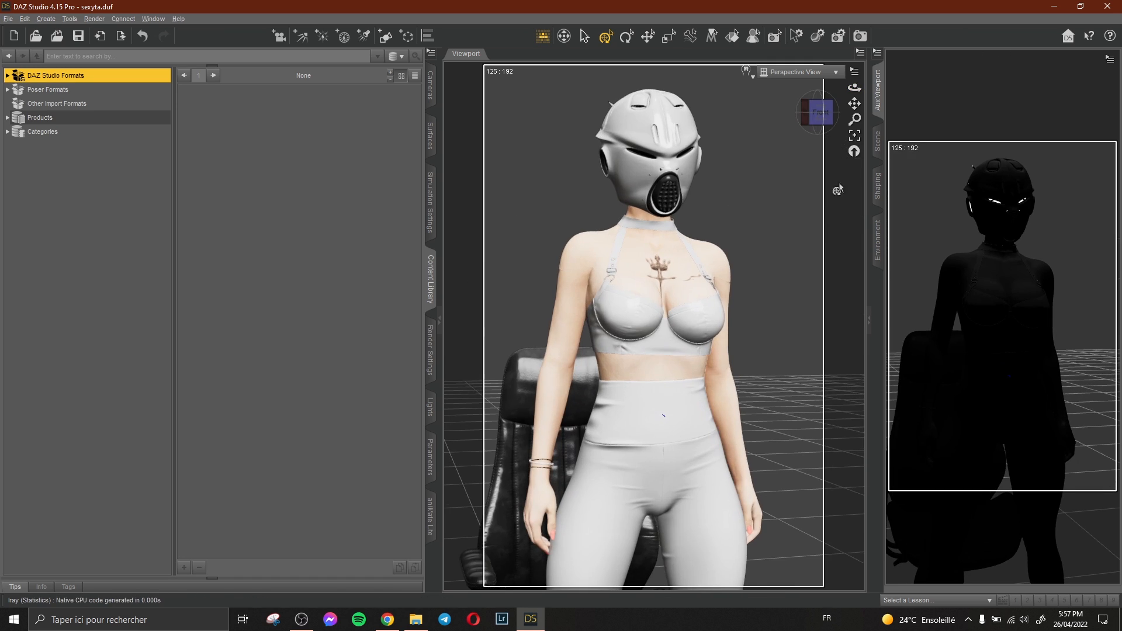
mouse_move(854, 88)
left_mouse_down()
mouse_move(834, 94)
mouse_move(858, 90)
mouse_move(855, 105)
left_mouse_up()
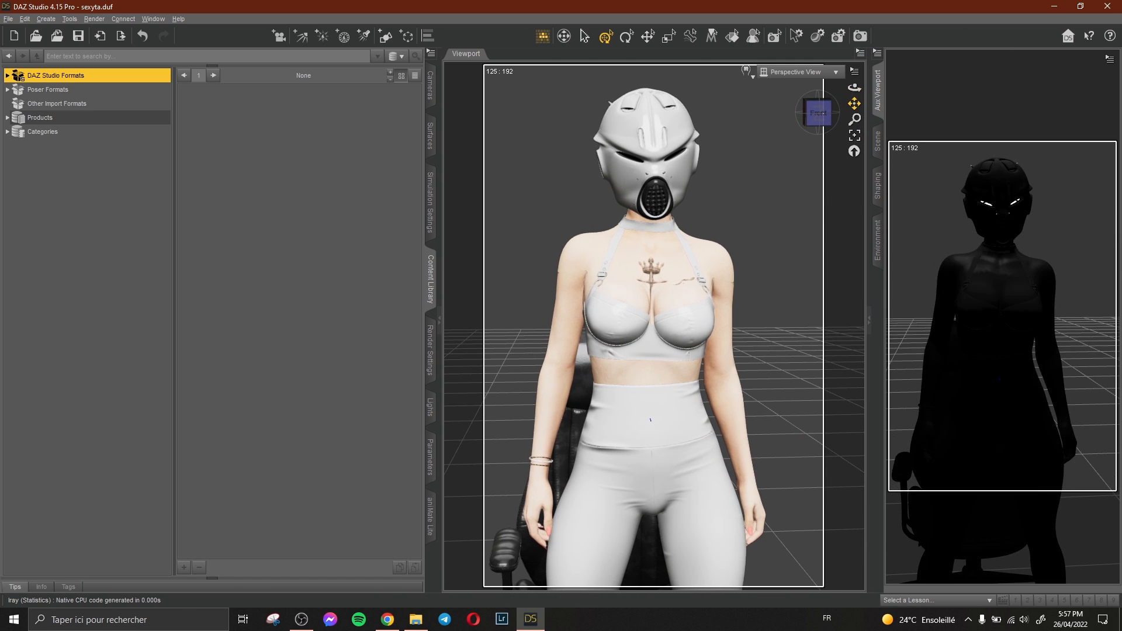
scroll(781, 164, "down", 5)
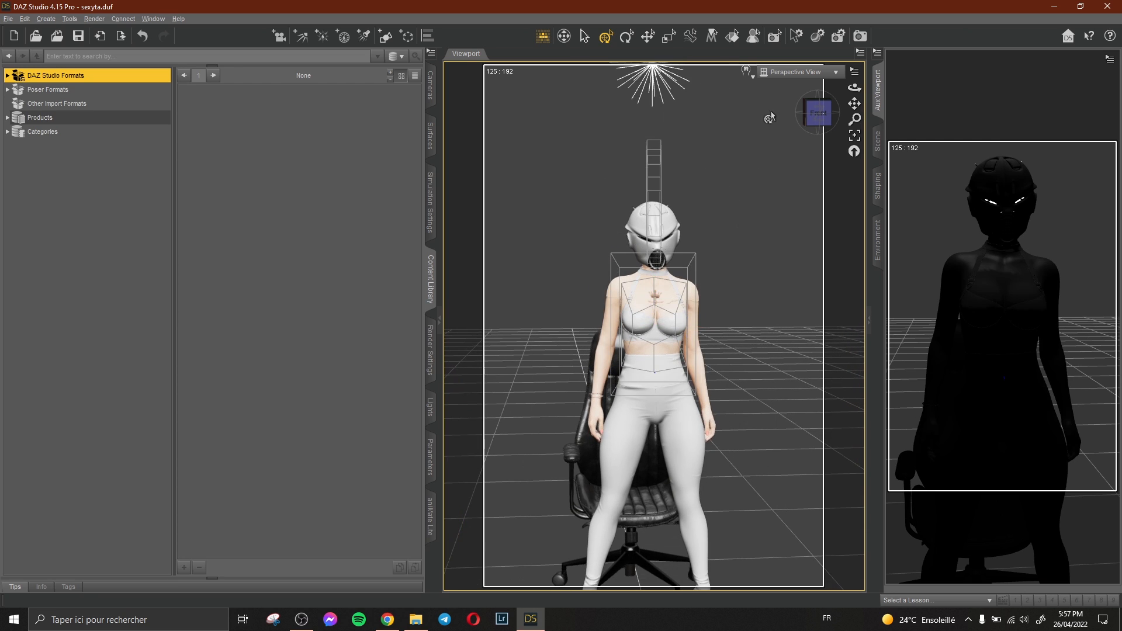
scroll(726, 245, "down", 3)
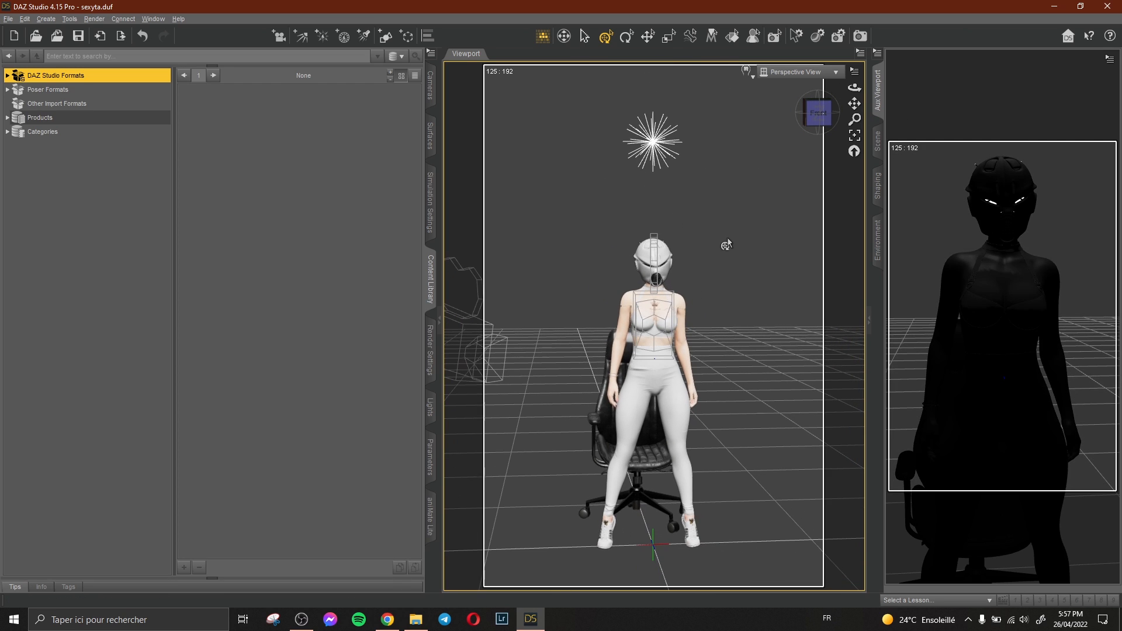
left_click_drag(854, 88, 867, 96)
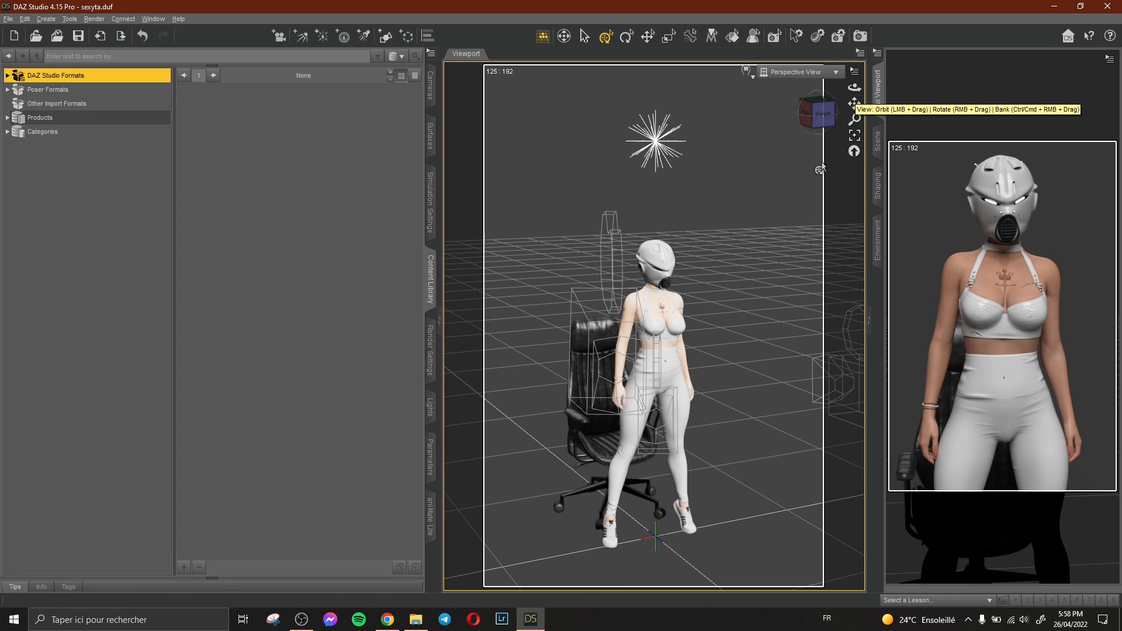
Open the Portrait Light folder under rdaughter lights in the Light Presets of the content library.
left_click(64, 329)
double_click(64, 330)
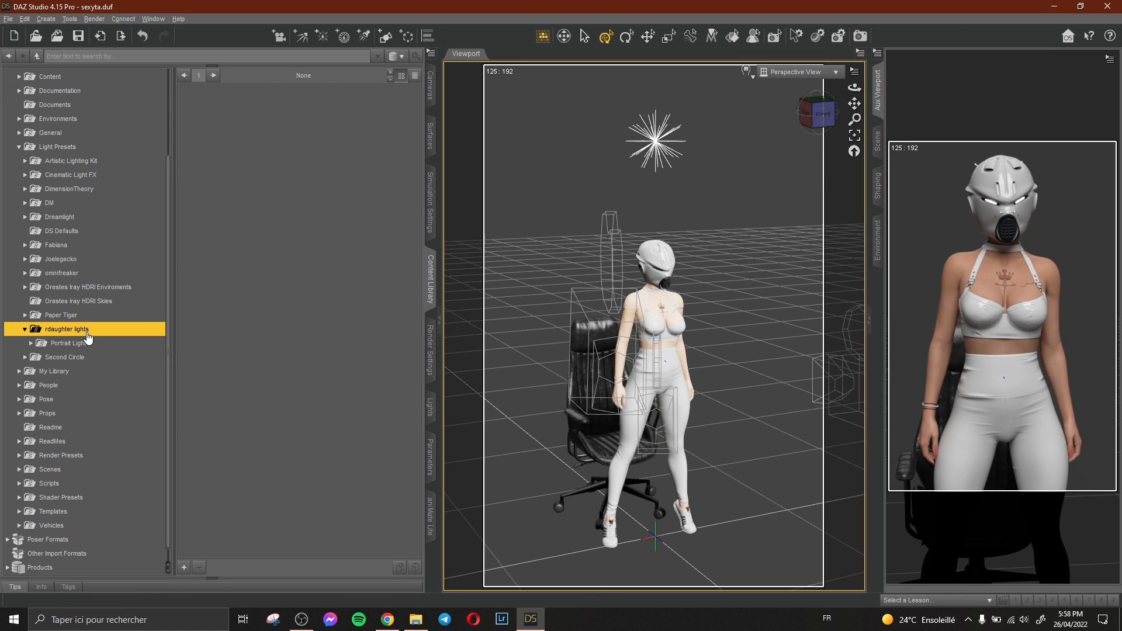
left_click(88, 333)
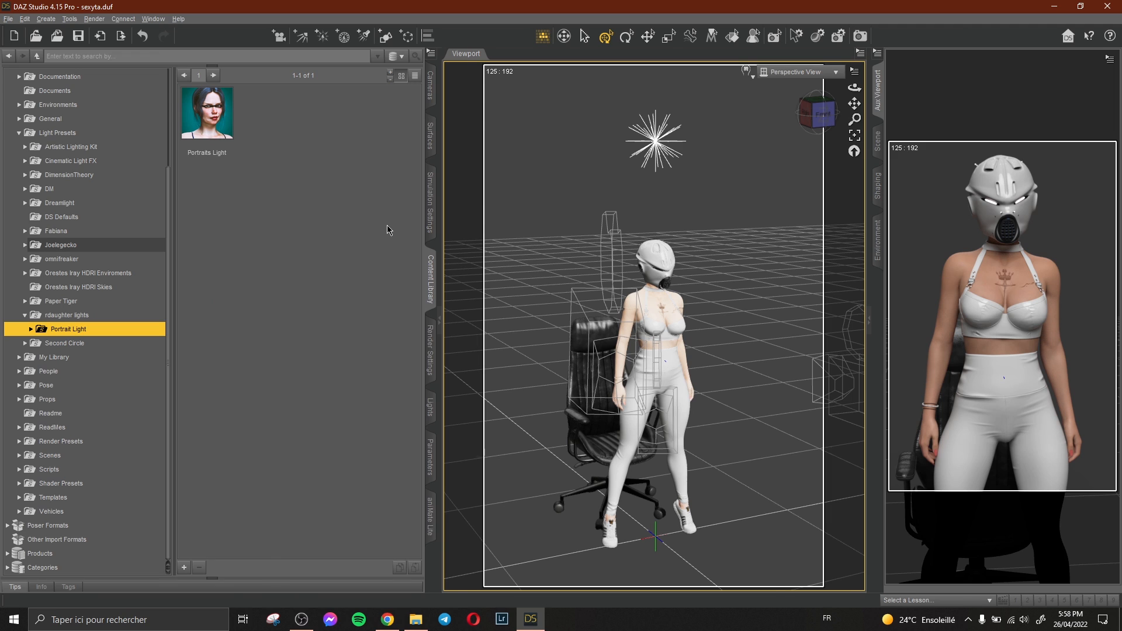
Open image 2 from the dng folder in Adobe Photoshop Lightroom Classic and show it in the Develop module.
key("alt+Tab")
left_click(498, 161)
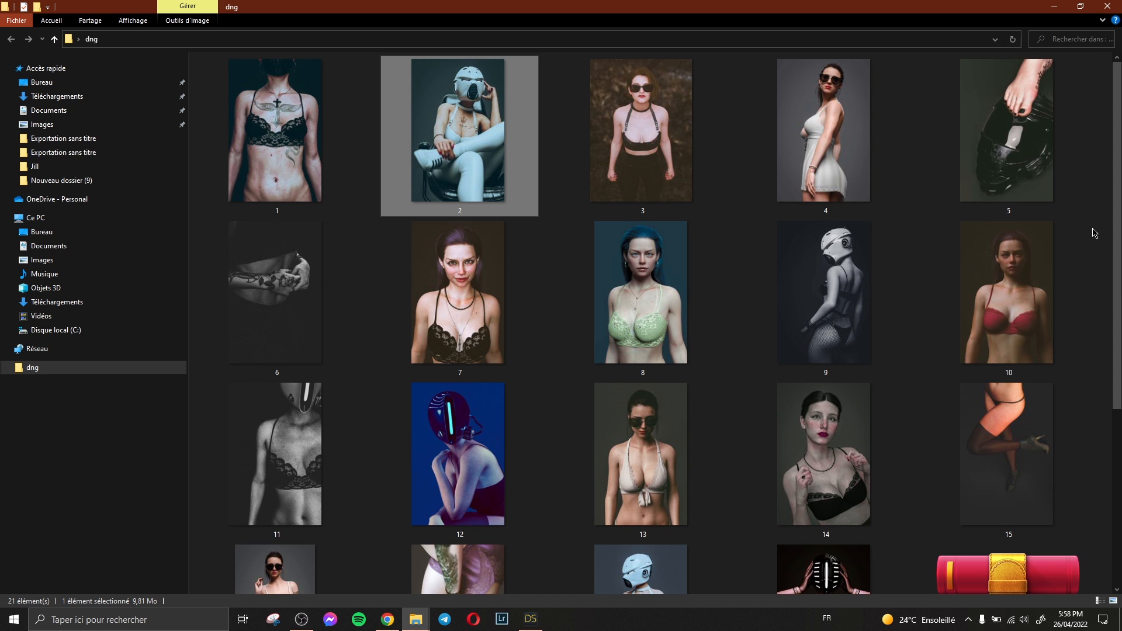
scroll(1082, 236, "down", 3)
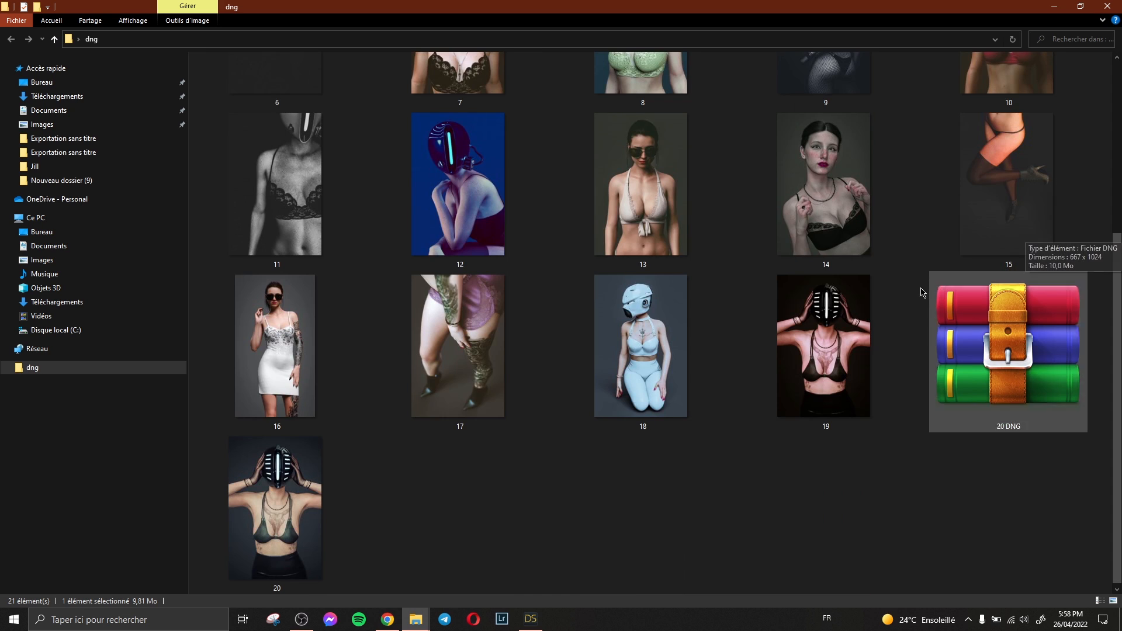
scroll(912, 304, "up", 3)
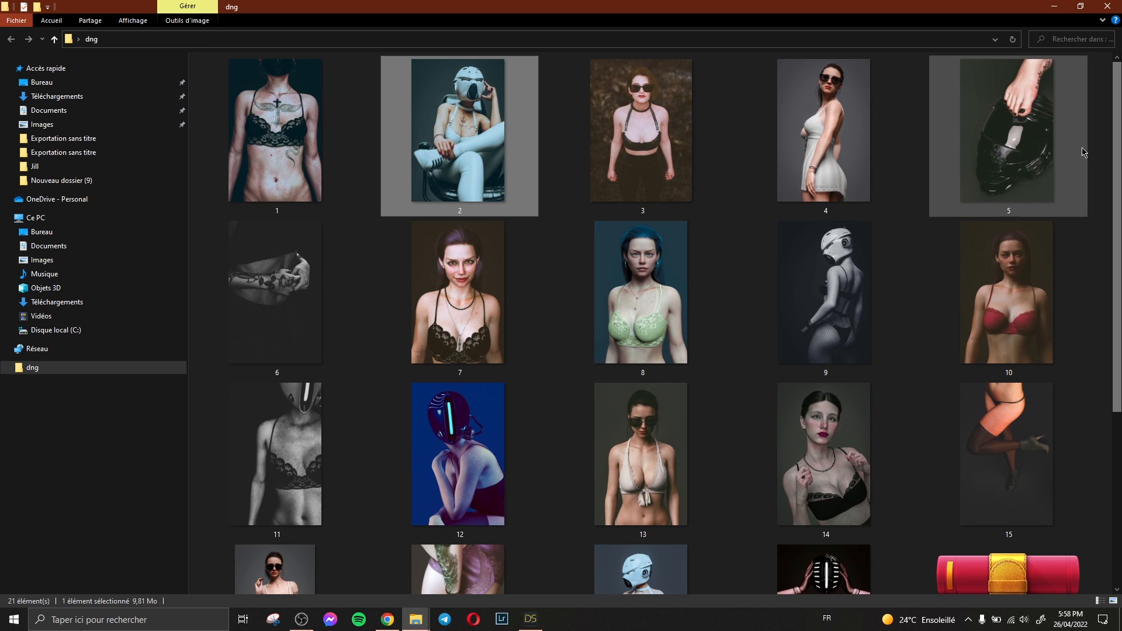
right_click(486, 148)
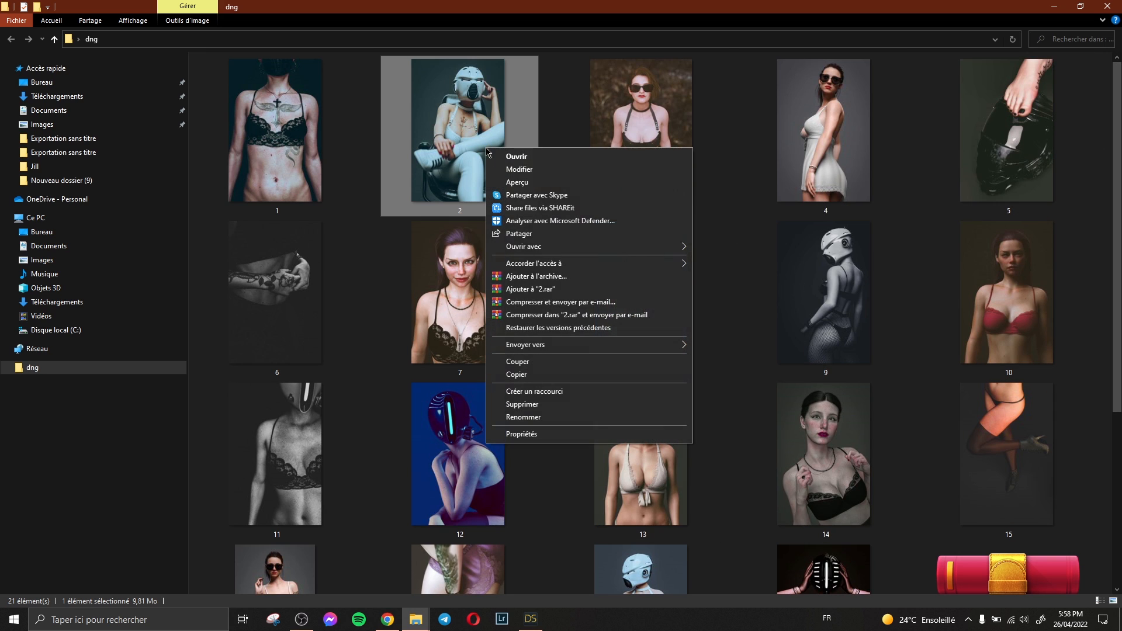
mouse_move(671, 253)
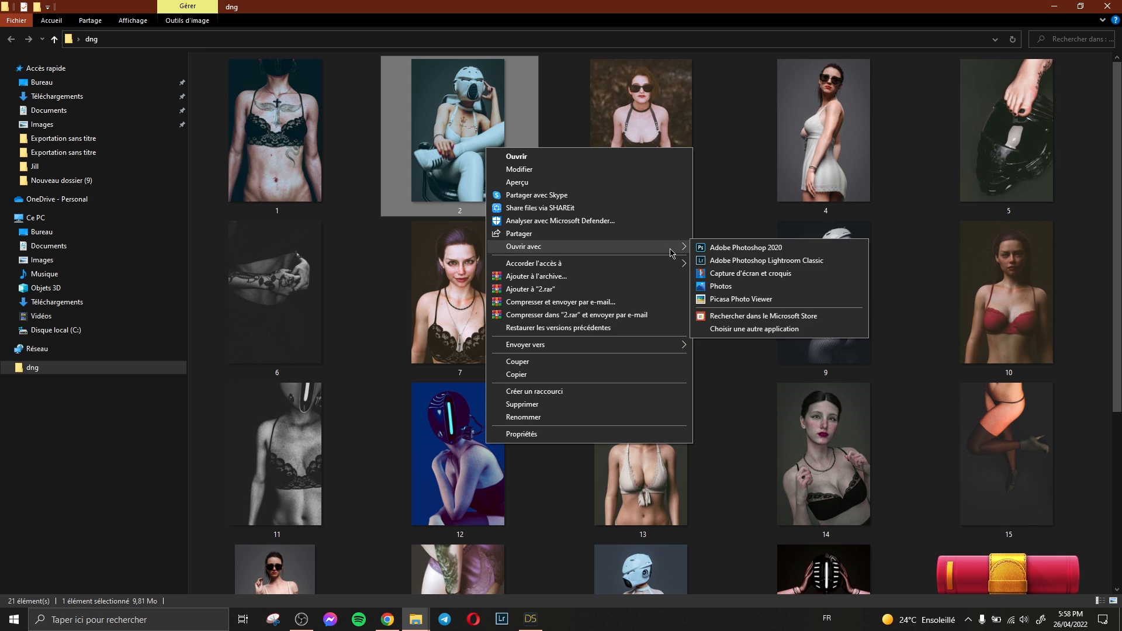
left_click(732, 263)
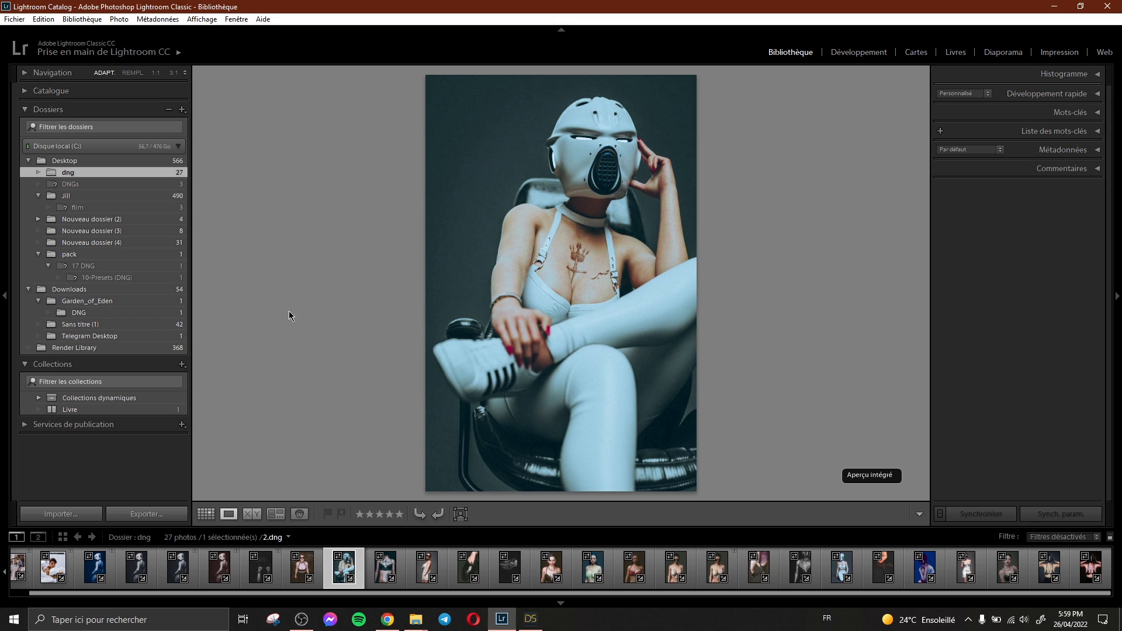
left_click(841, 52)
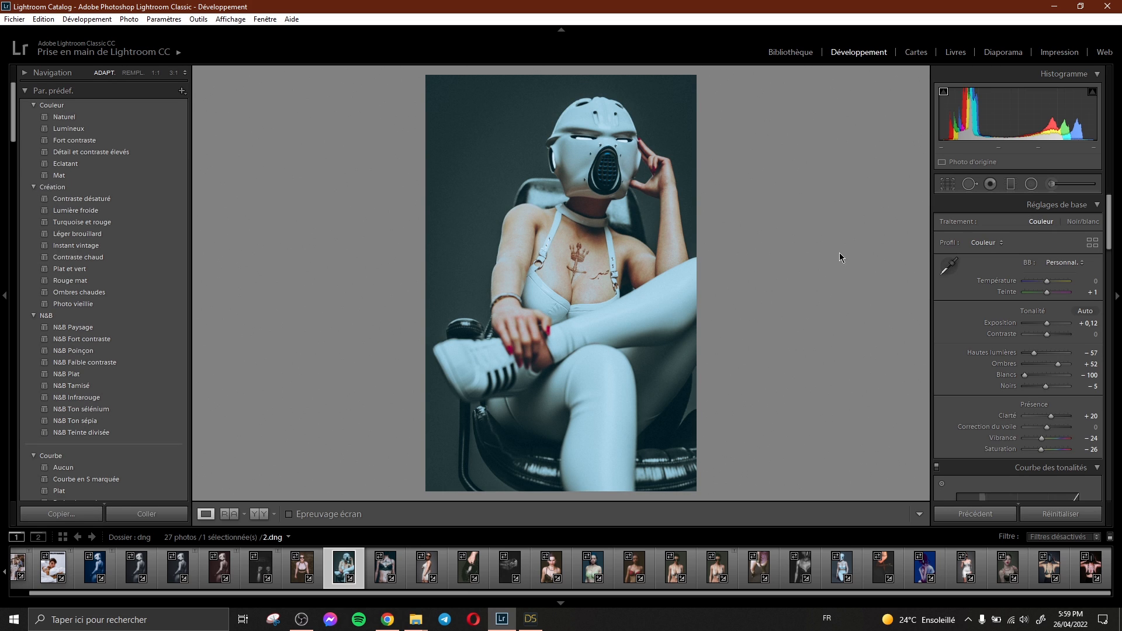
Reset the develop settings of 2.dng to view the unedited render, and undo the reset.
left_click(1061, 516)
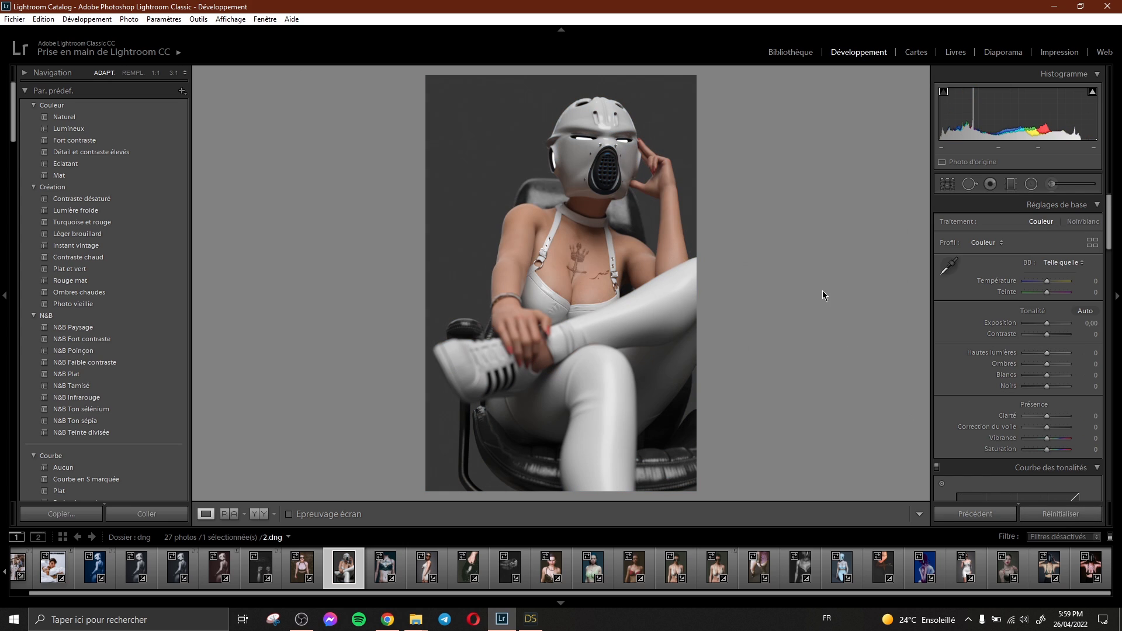
left_click(43, 19)
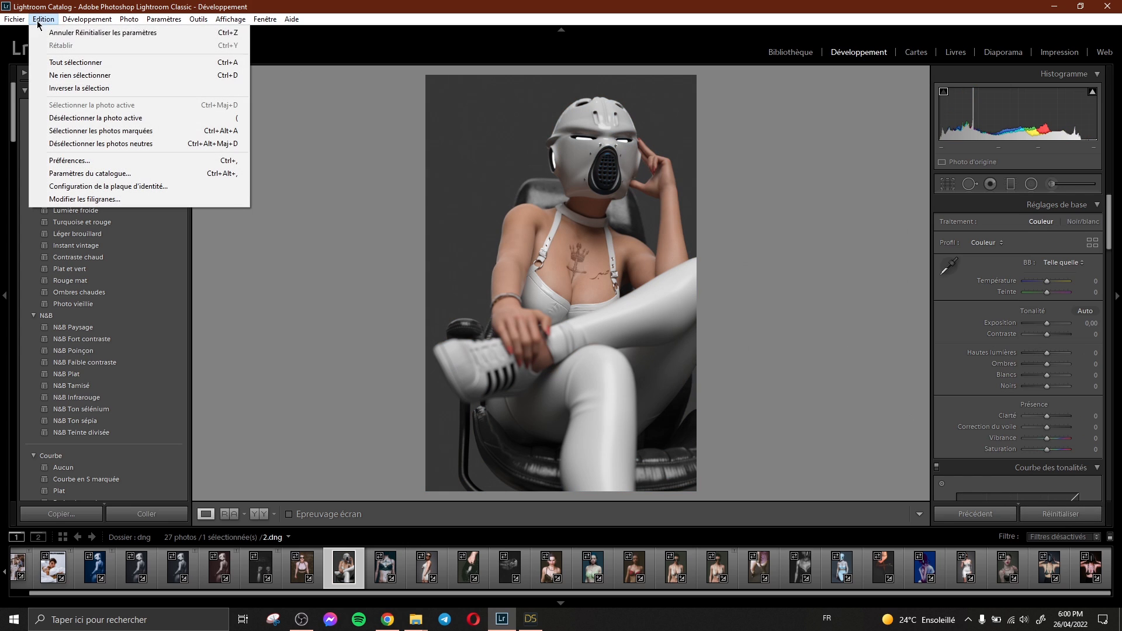
left_click(87, 30)
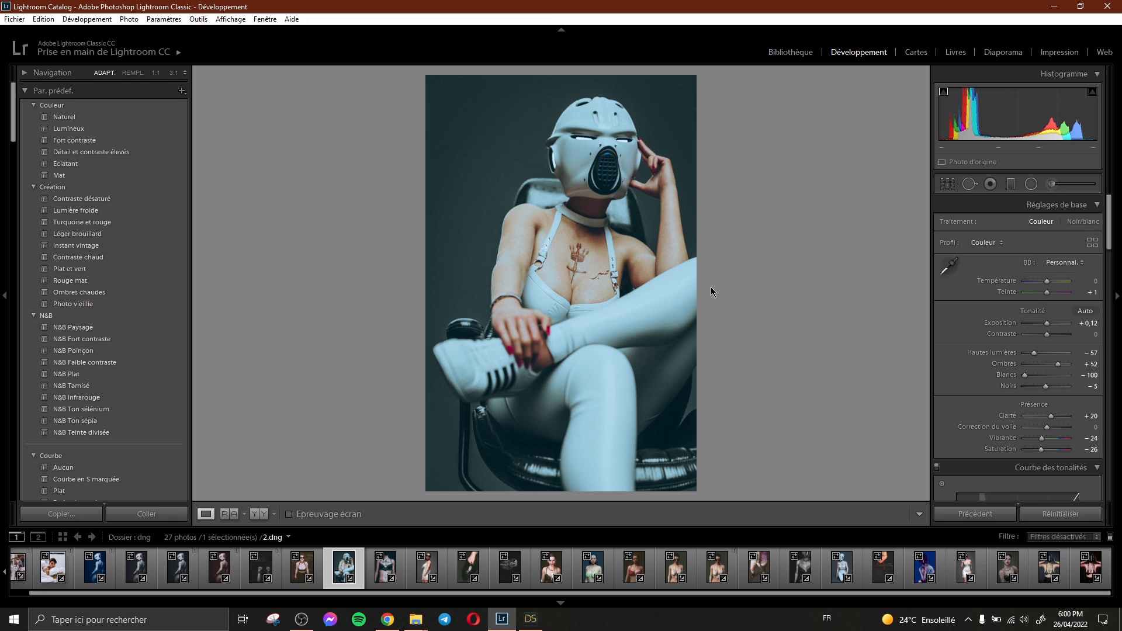
Copy the develop settings of 2.dng with the default options selected and paste them onto xctxx.png in the Jill folder.
left_click(62, 514)
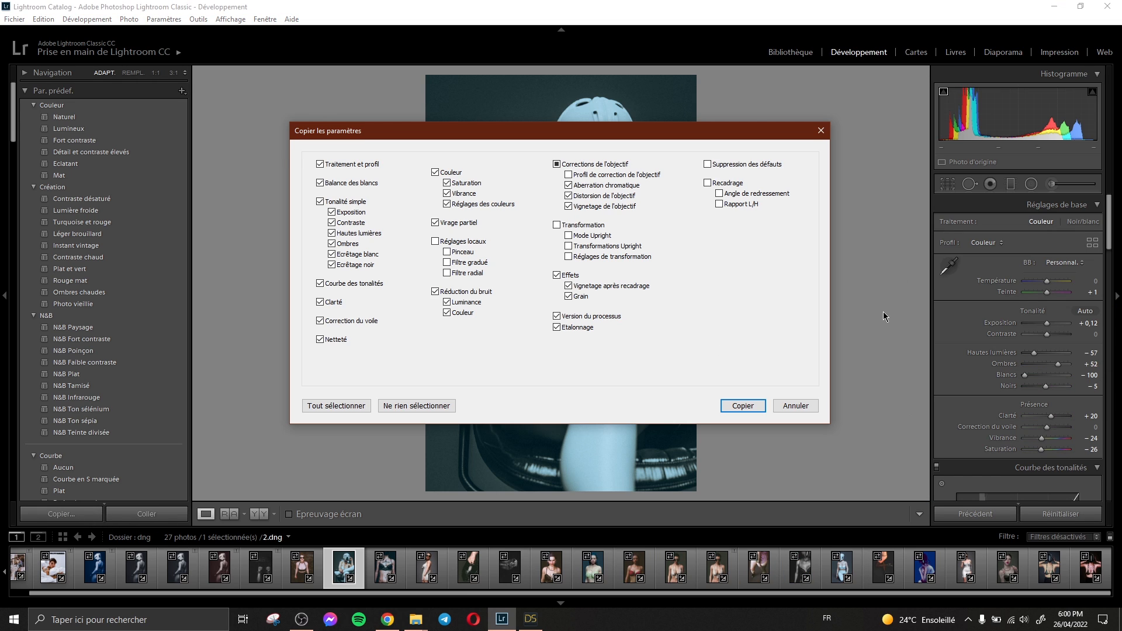
left_click(751, 410)
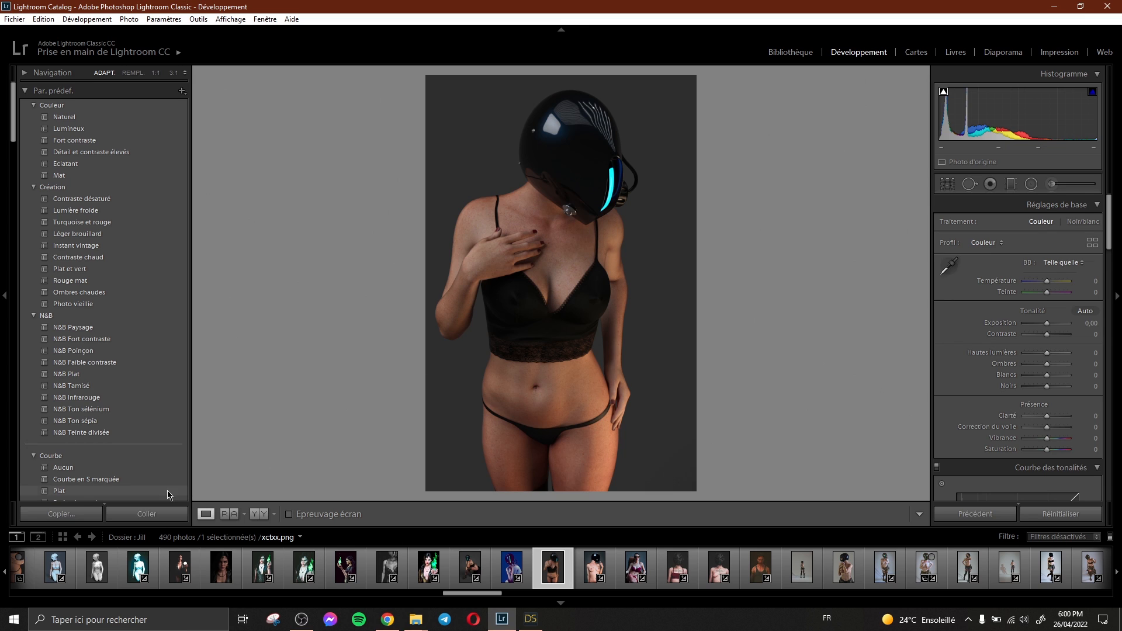
left_click(153, 517)
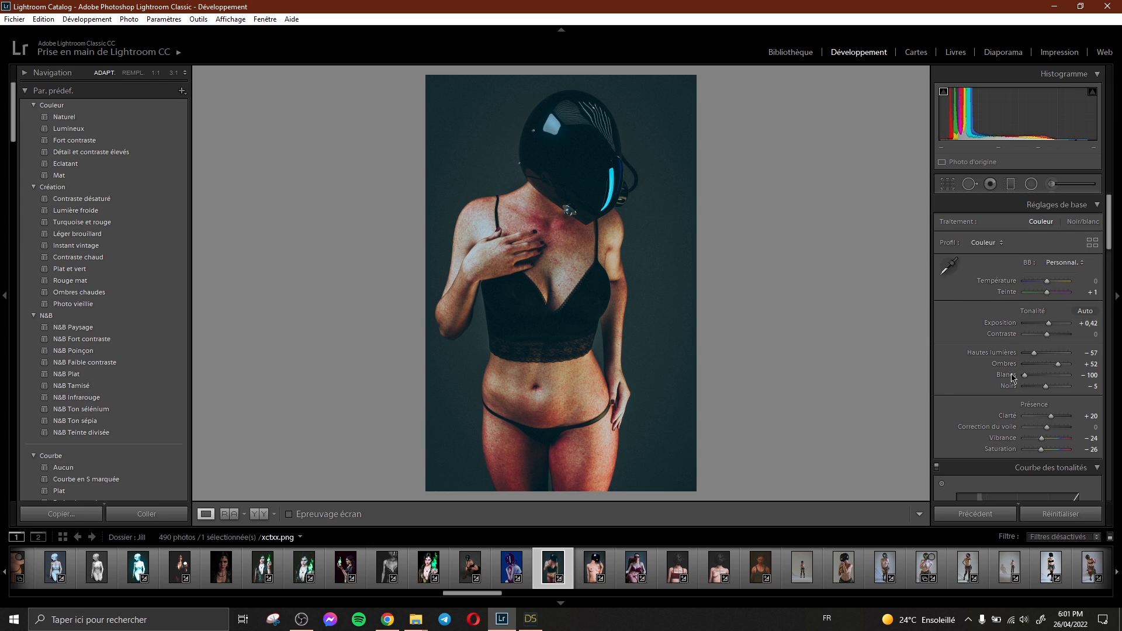
Set the HSL saturation of xctxx.png to -16 for red, +27 for orange and -27 for yellow.
scroll(1044, 351, "down", 10)
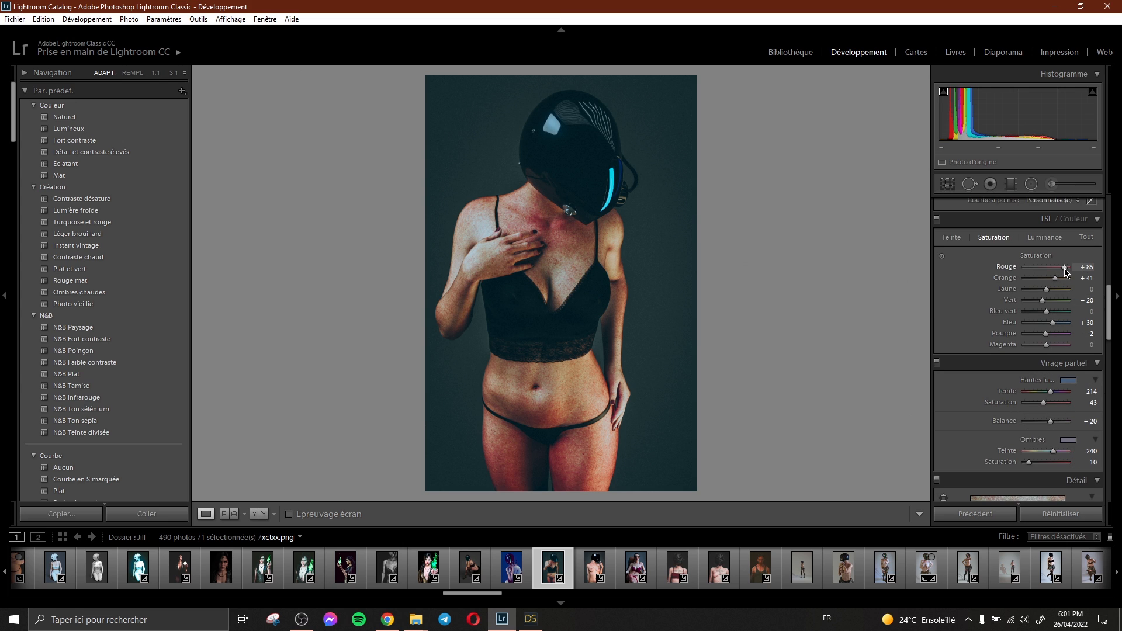
left_click_drag(1064, 267, 1044, 292)
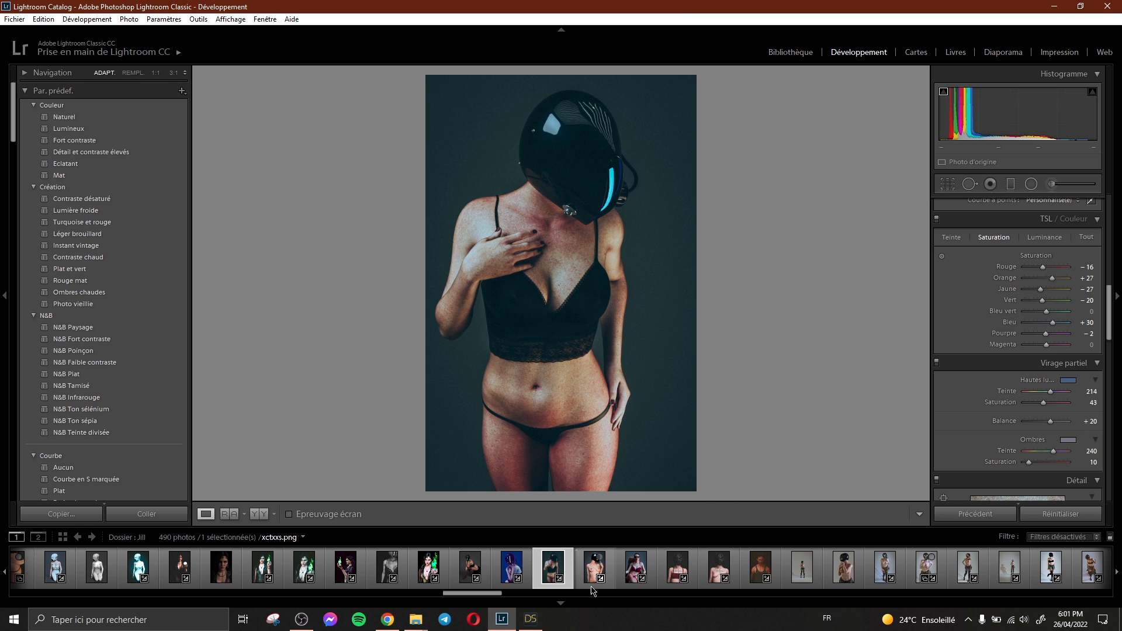
Switch to DAZ Studio, select Environment Options in the scene, and load the Portraits Light preset with the auxiliary viewport showing.
left_click(539, 620)
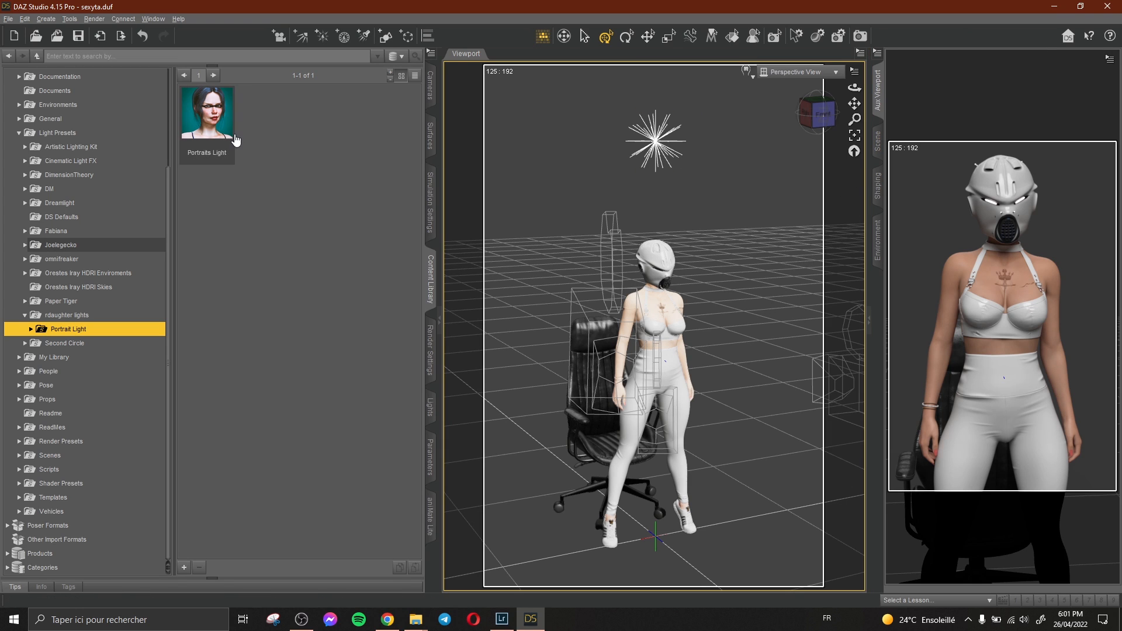
left_click(878, 142)
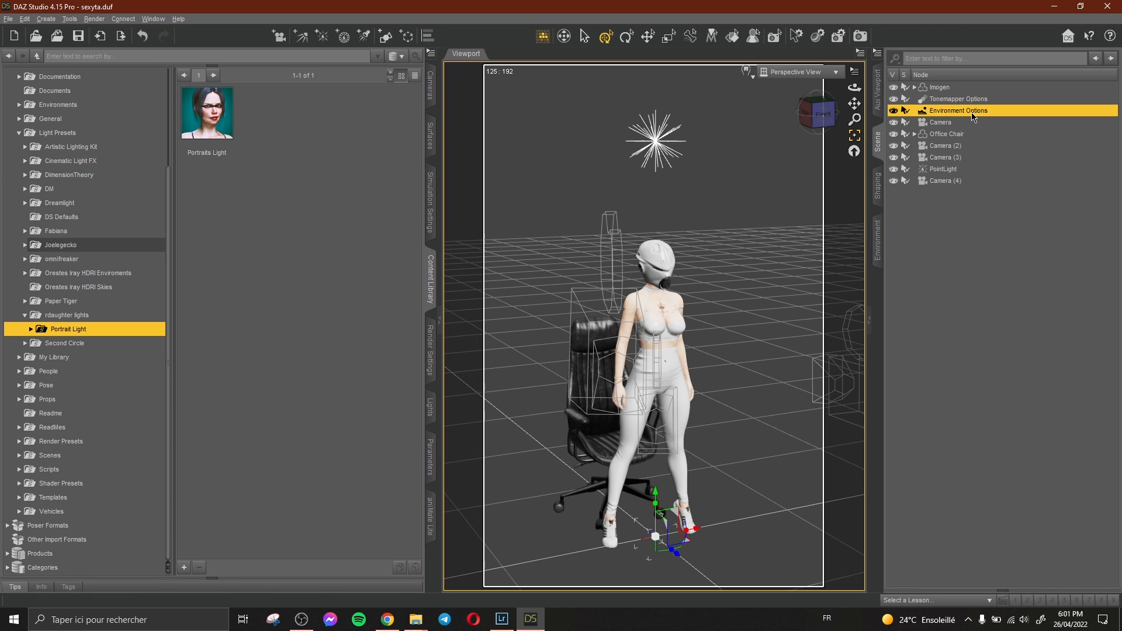
left_click(877, 91)
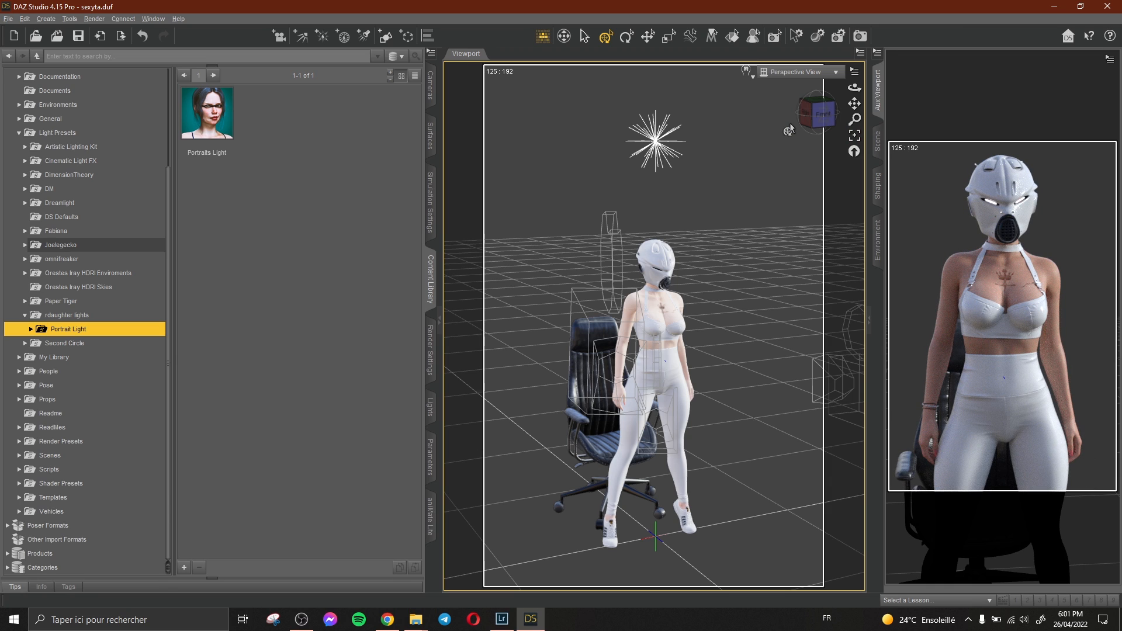
double_click(225, 115)
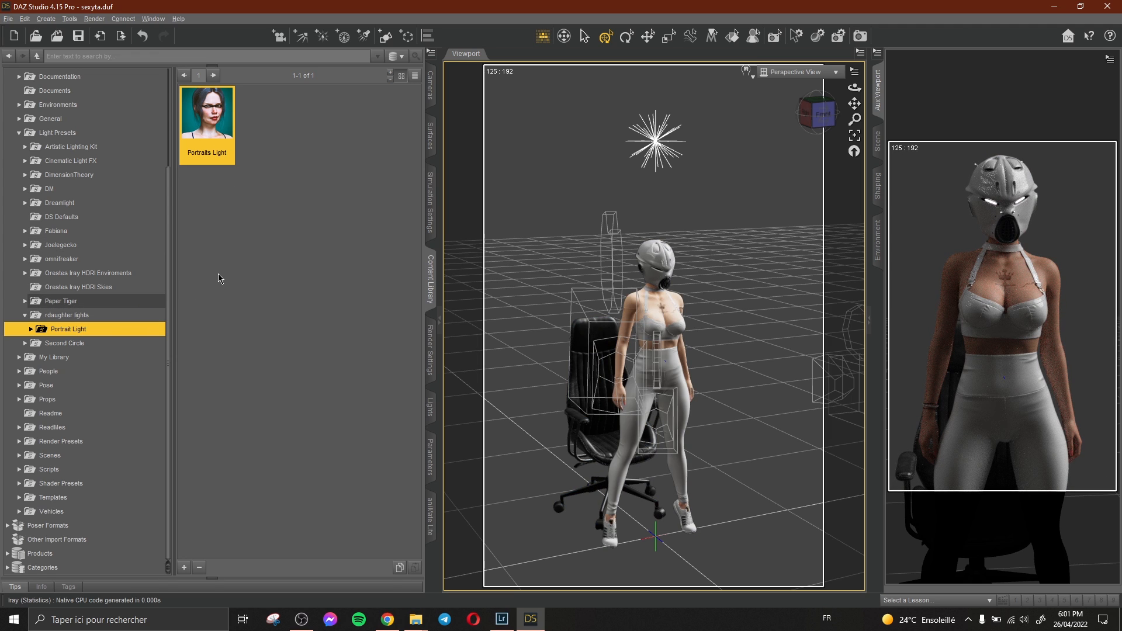
Open the Rotate Evironment folder inside Portrait Light and apply RD 03 Rotate 90, followed by RD 04 Rotate 120.
key("Right")
key("Down")
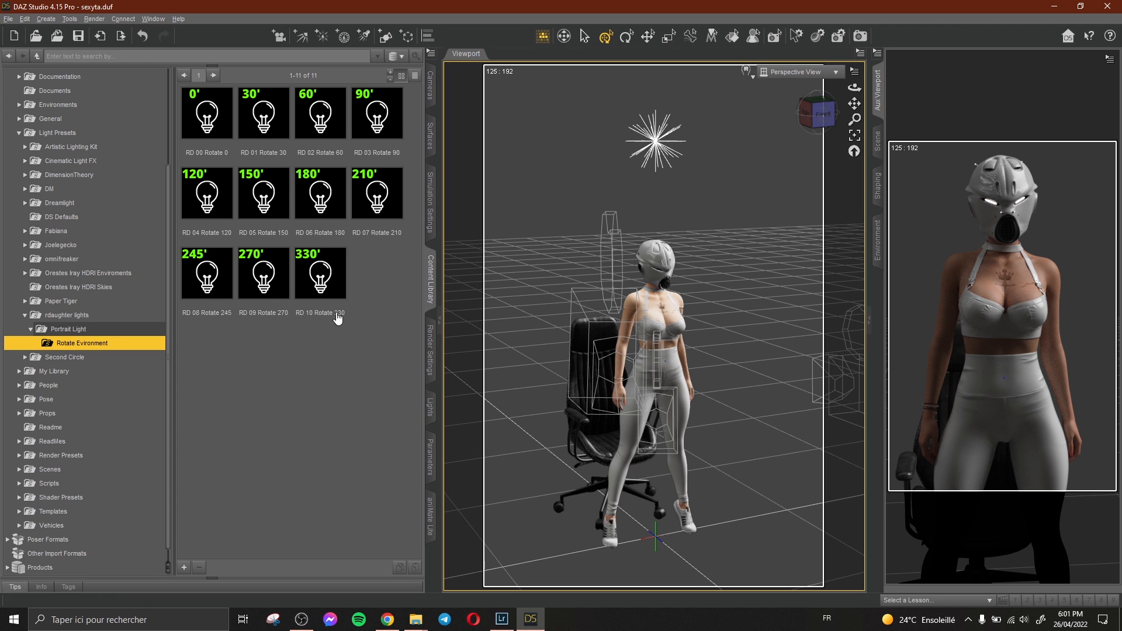
double_click(379, 114)
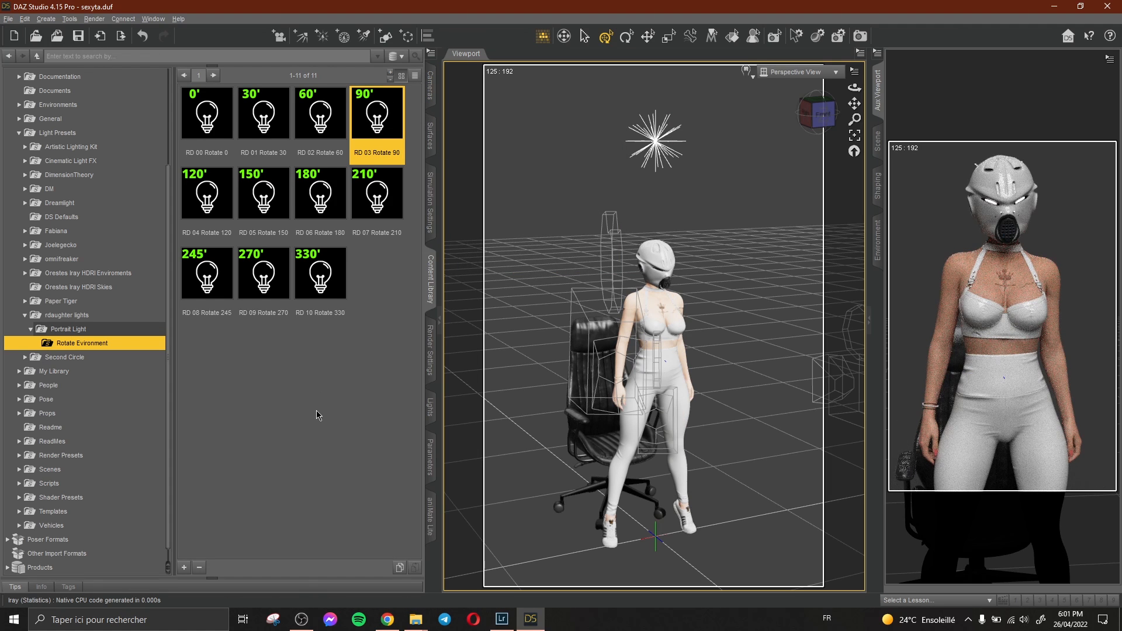
double_click(210, 195)
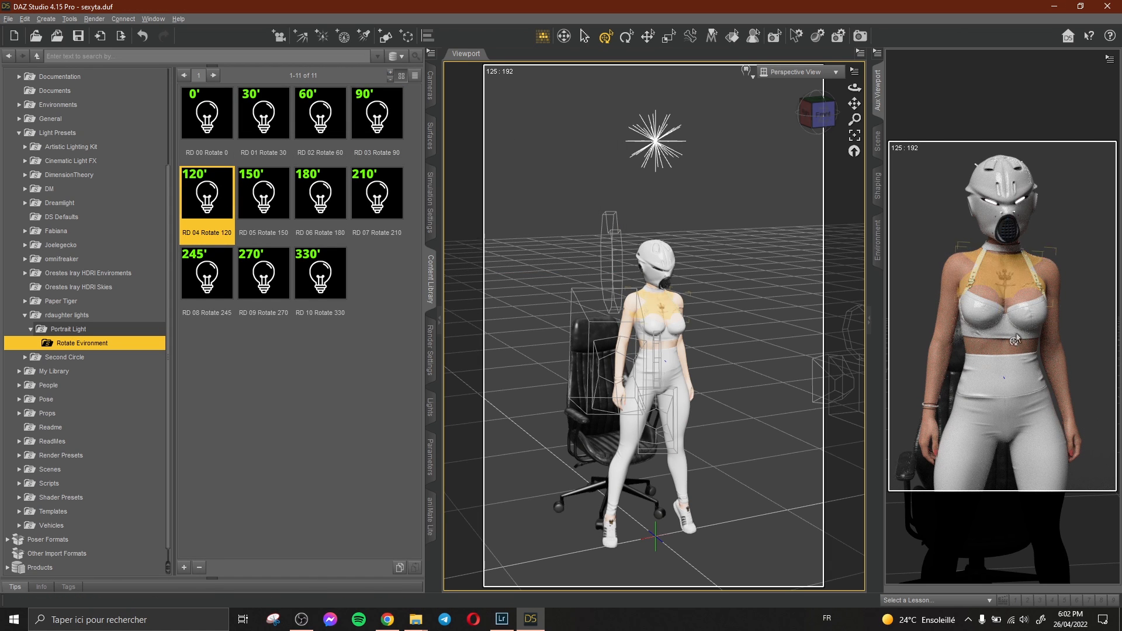
left_click(379, 302)
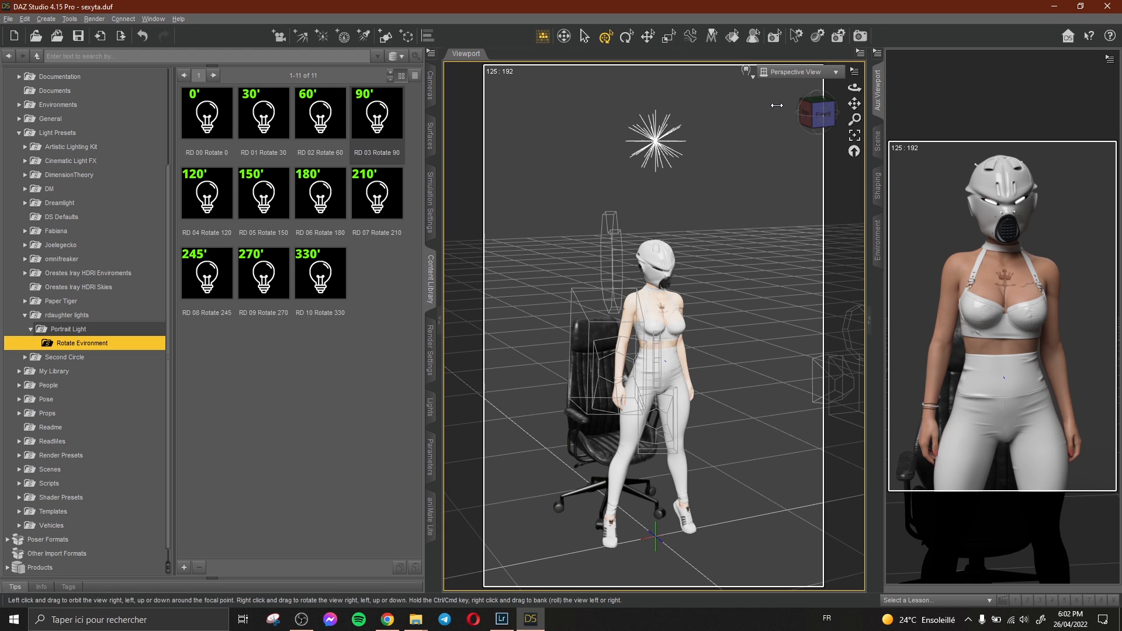
Delete the point light above the figure to compare the lighting without it, undo the deletion, and repeat the comparison once.
left_click_drag(777, 105, 725, 173)
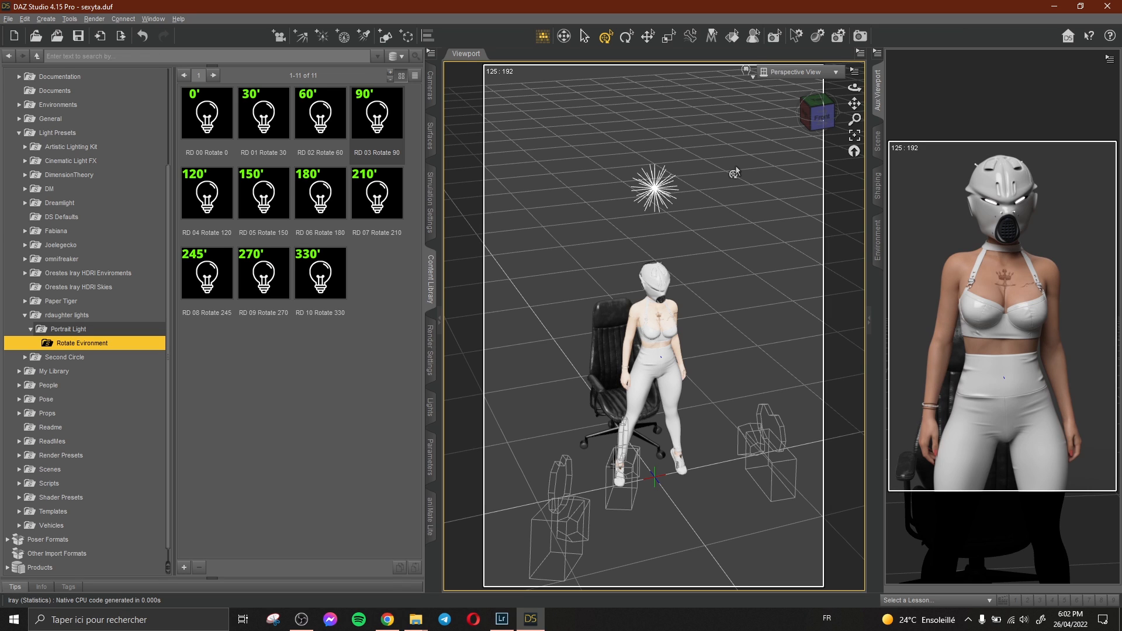
left_click(661, 191)
key("Delete")
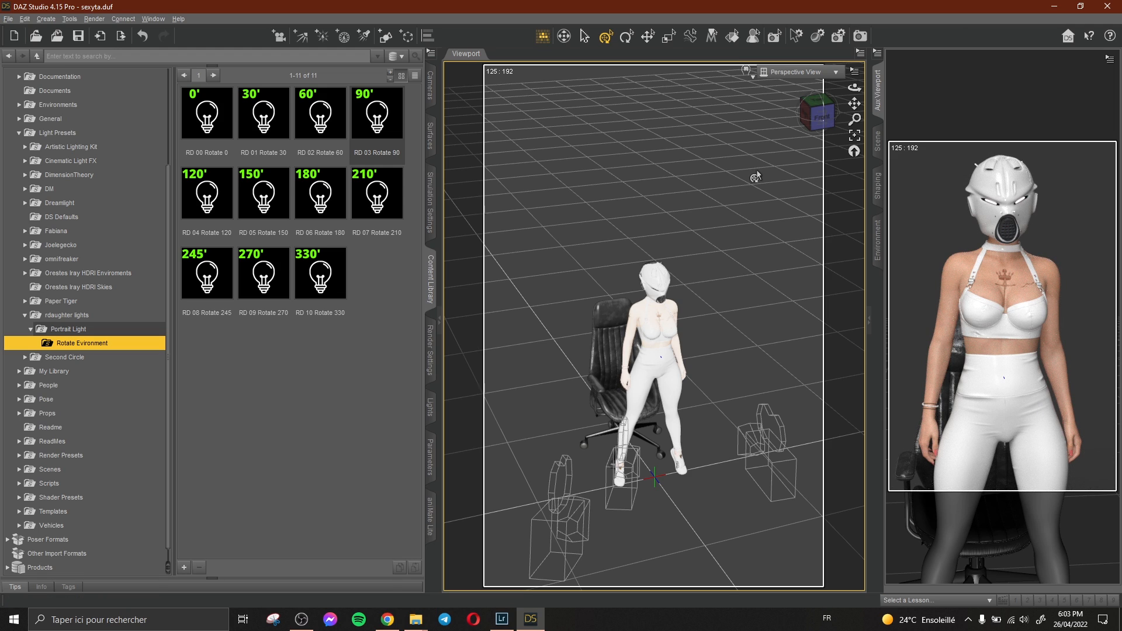
left_click(143, 39)
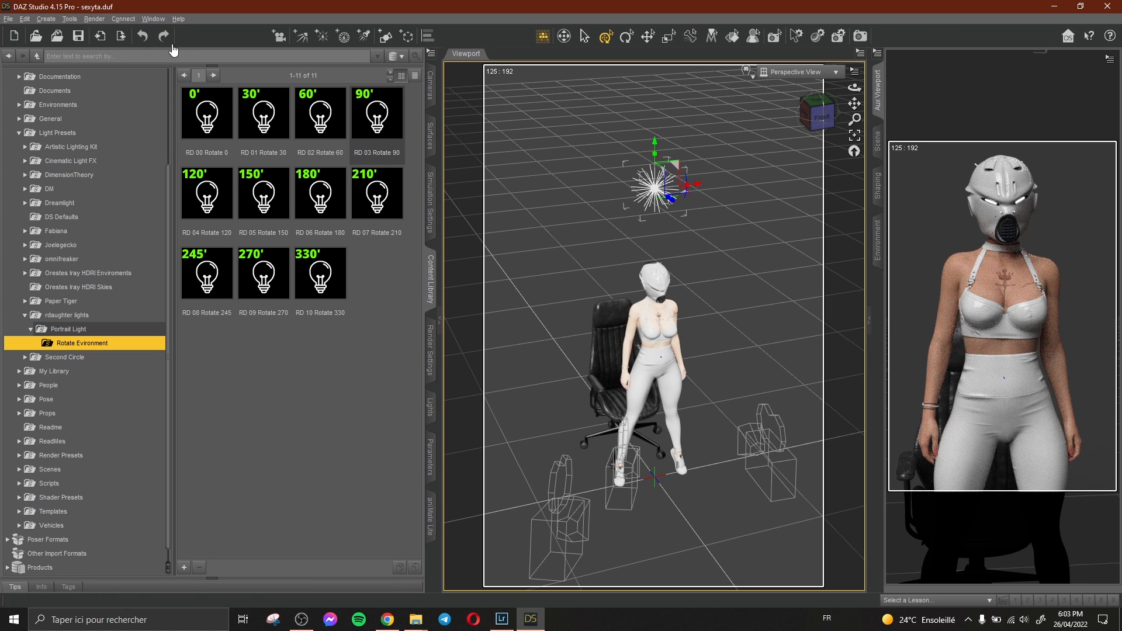
key("Delete")
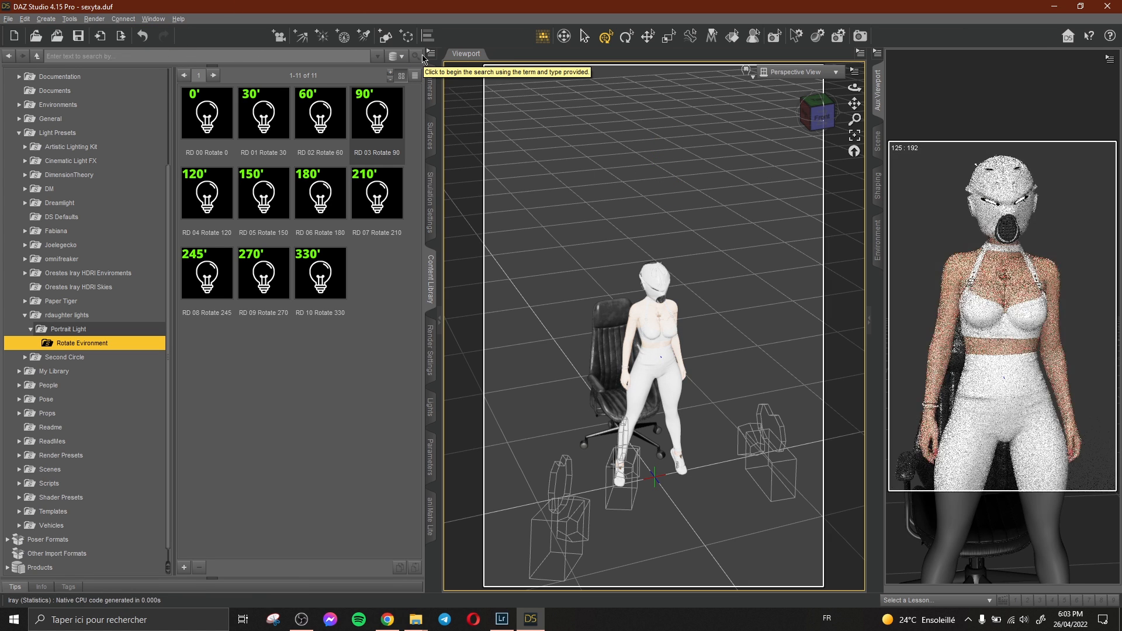
left_click(143, 37)
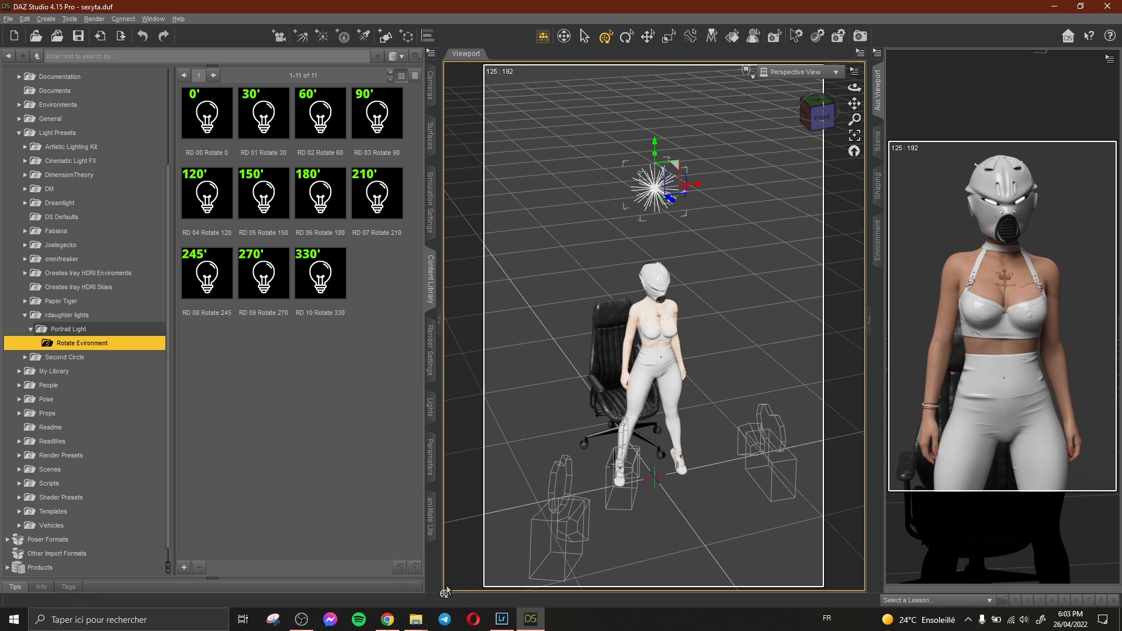
Switch to Chrome and open the free backdrop for Daz Studio item in the Ko-fi shop to view its product page.
left_click(387, 620)
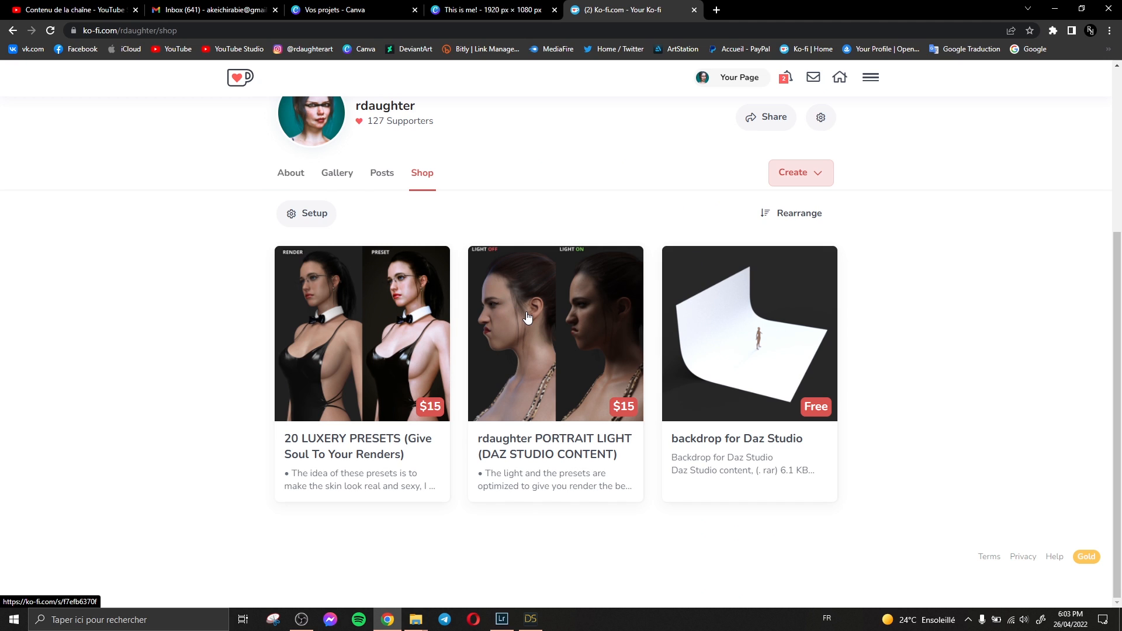
left_click(752, 369)
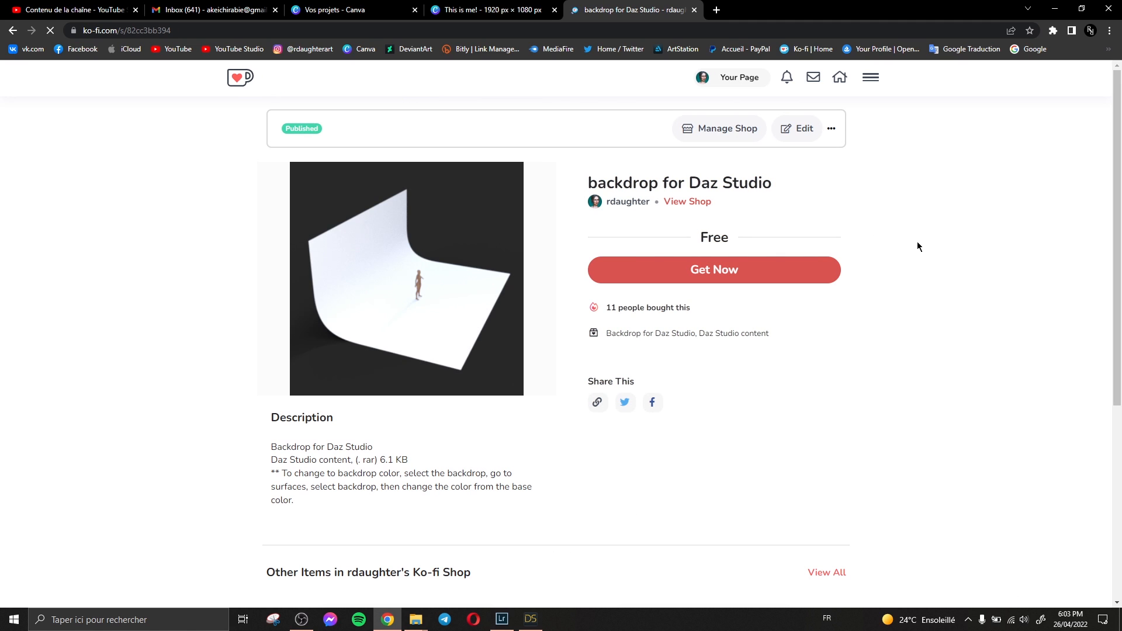
scroll(918, 245, "down", 1)
scroll(919, 250, "up", 1)
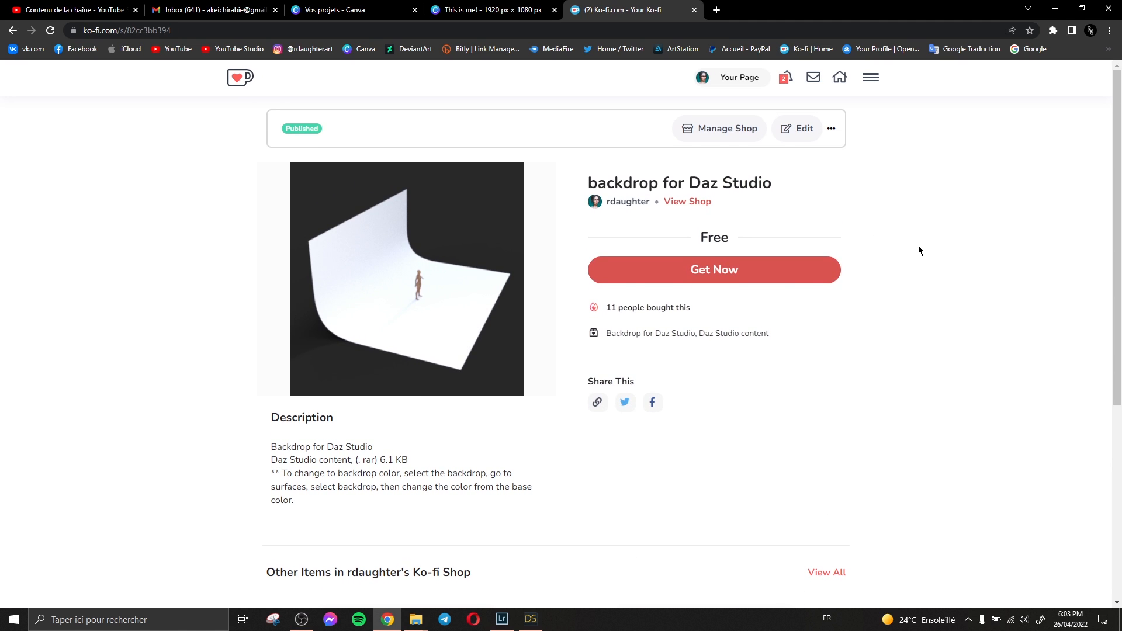